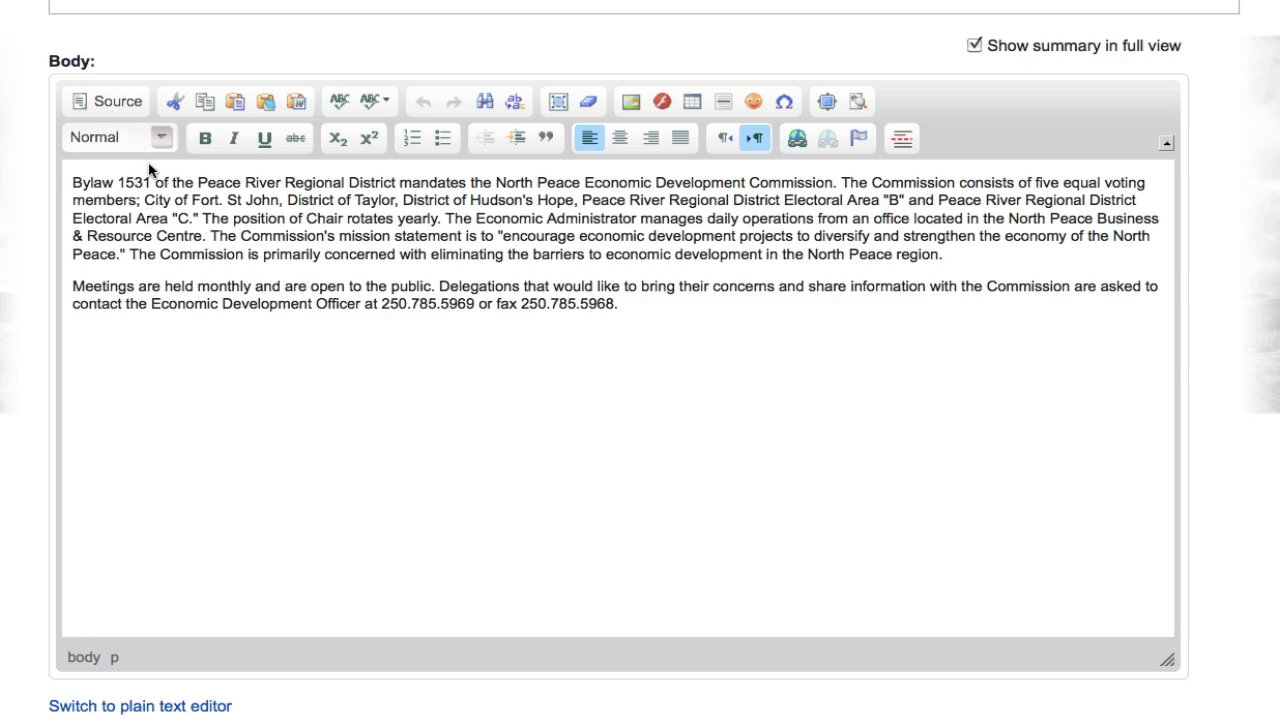
# Step: View the HTML source of the body text and return to the formatted view
pyautogui.click(108, 100)
pyautogui.click(108, 100)
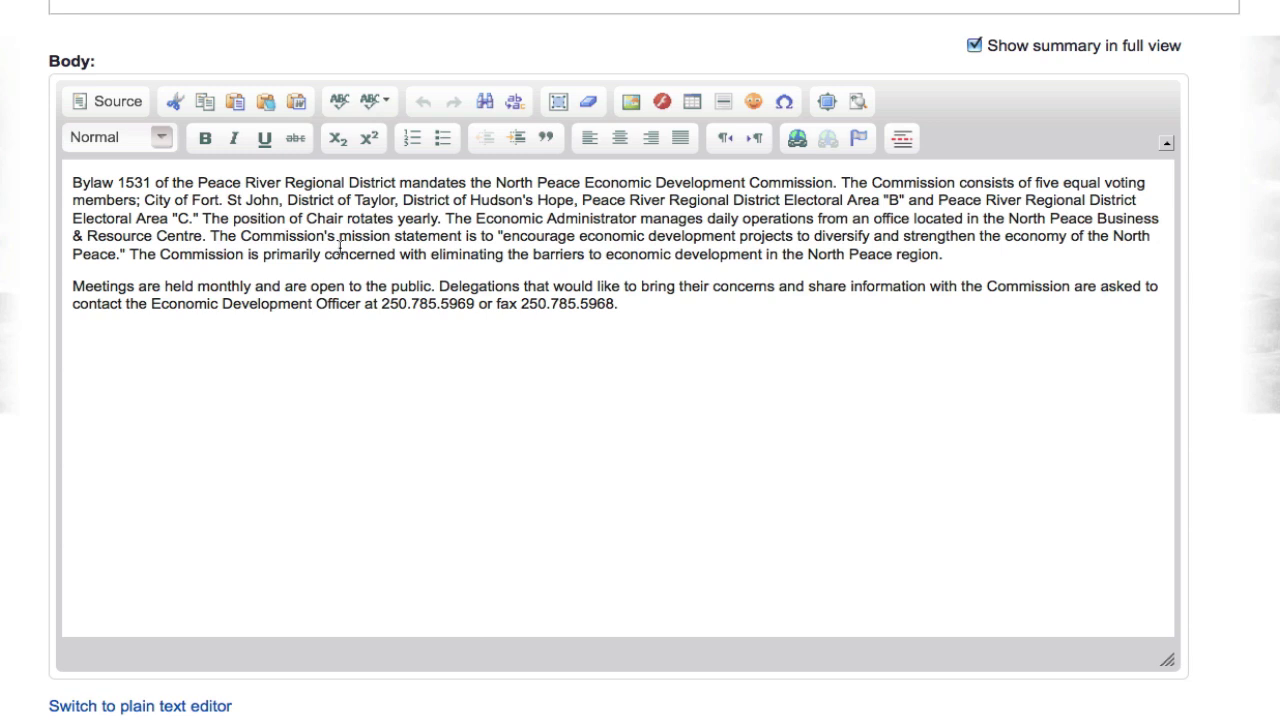
pyautogui.click(107, 101)
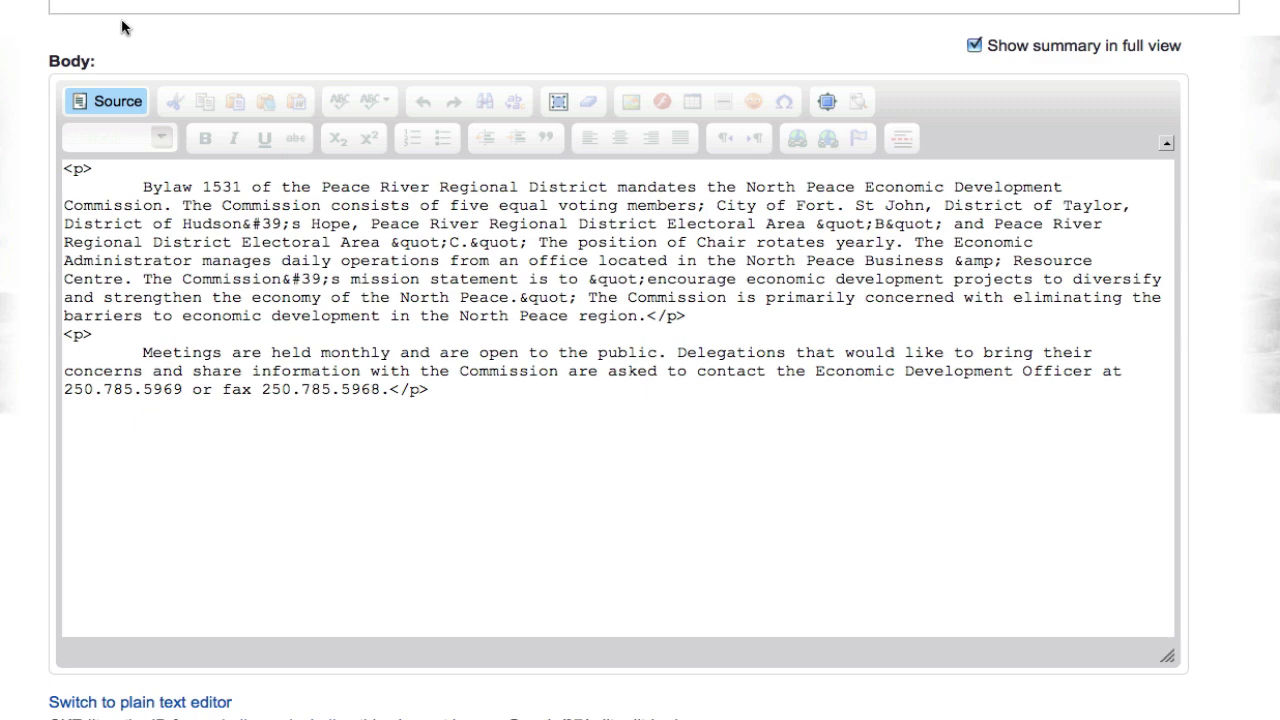
pyautogui.click(112, 100)
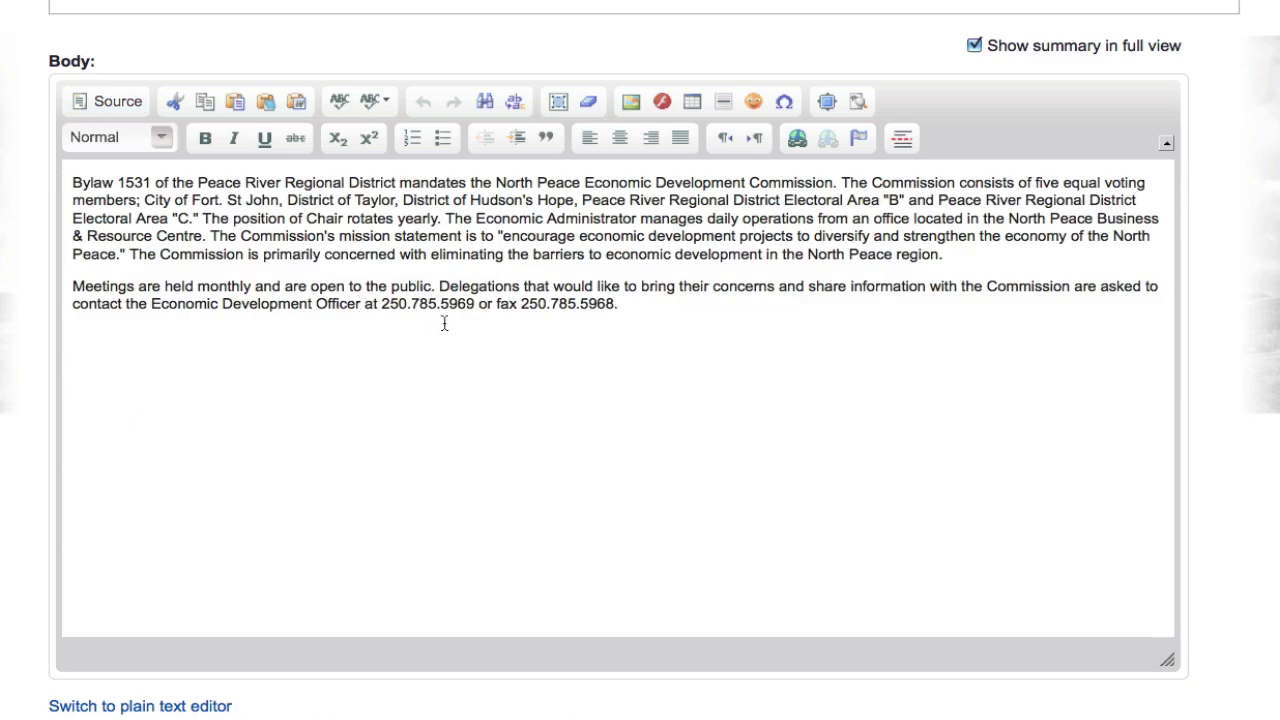
# Step: Switch to the browser window with the Motion Media Google search and copy the results page's web address
pyautogui.click(750, 351)
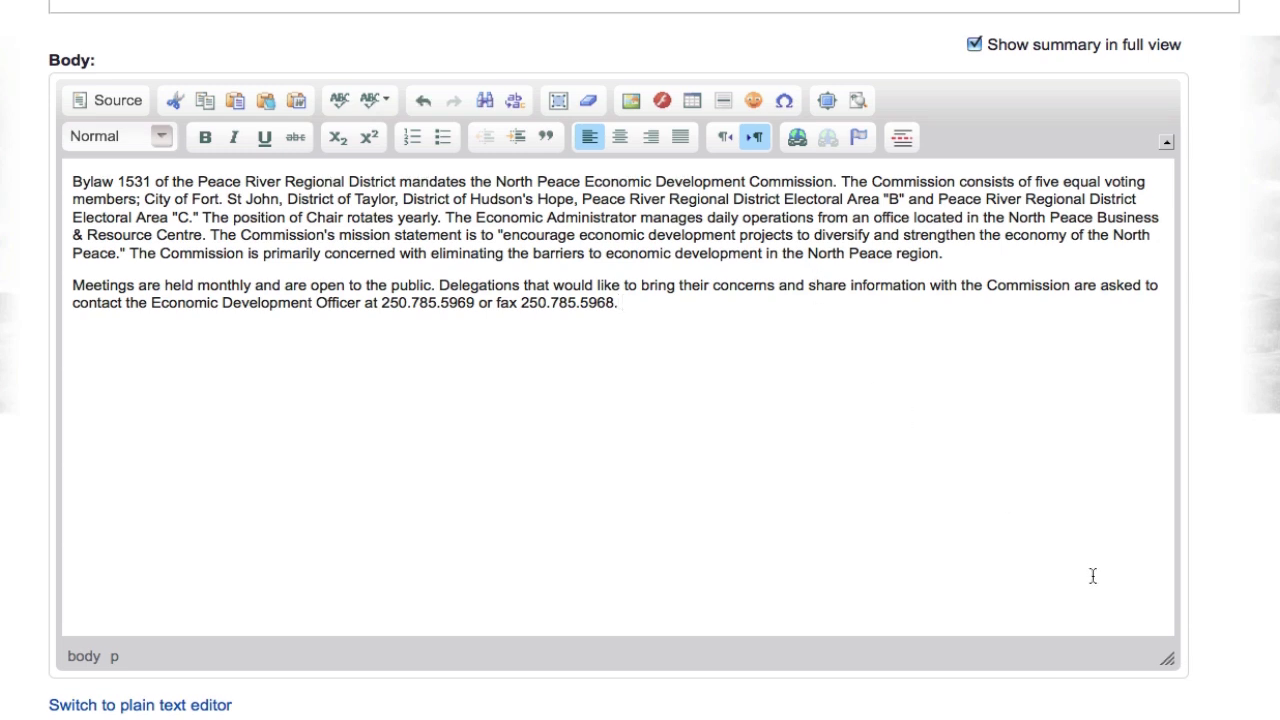
pyautogui.scroll(-1, 256, 651)
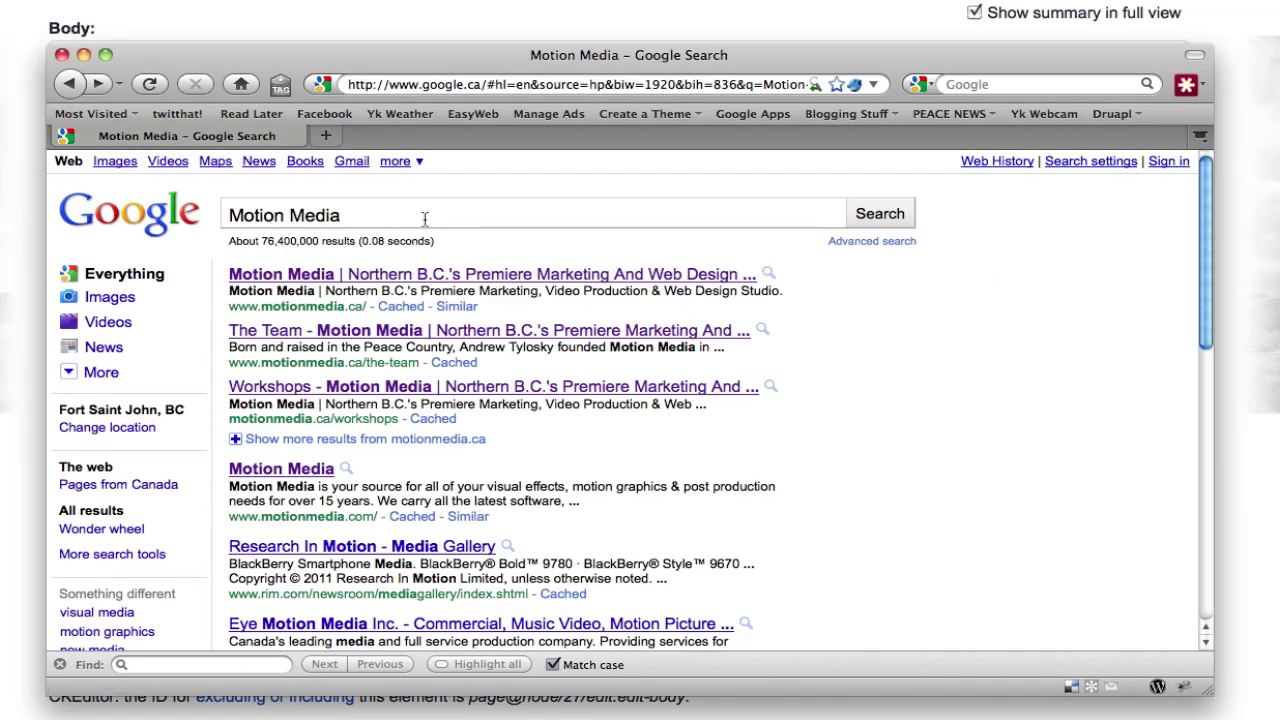
pyautogui.click(486, 84)
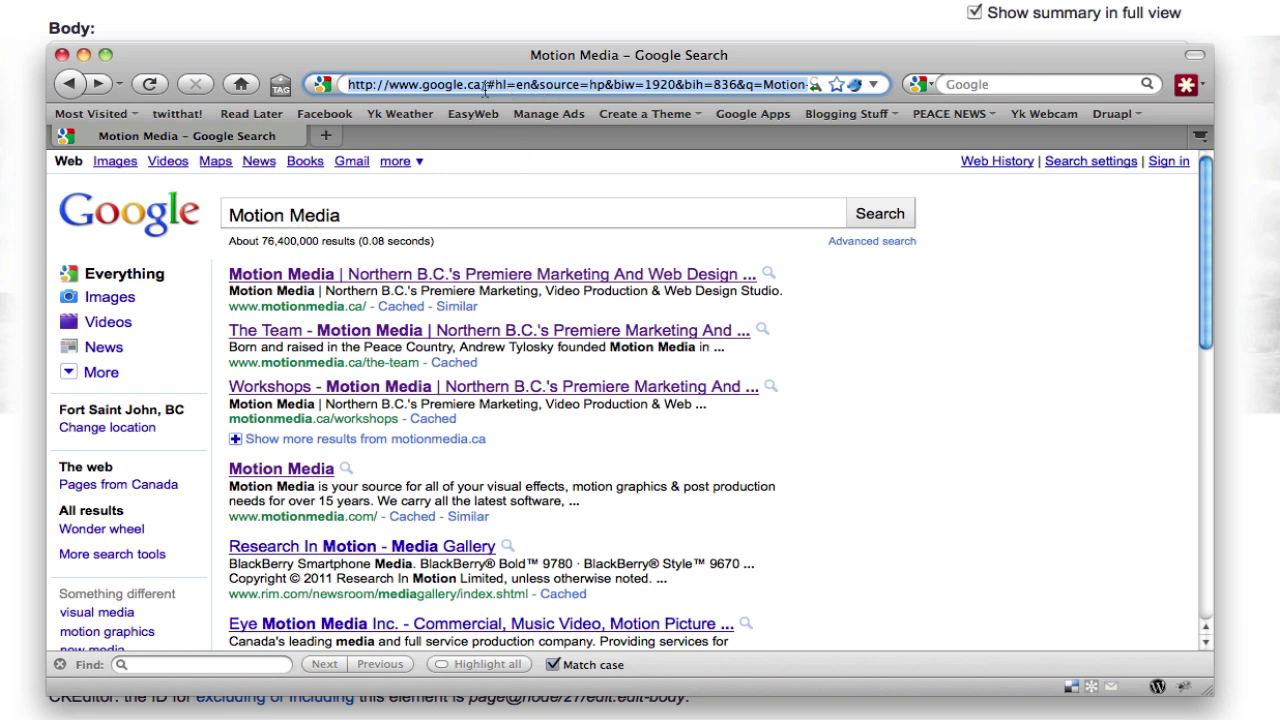
pyautogui.click(377, 30)
pyautogui.click(720, 312)
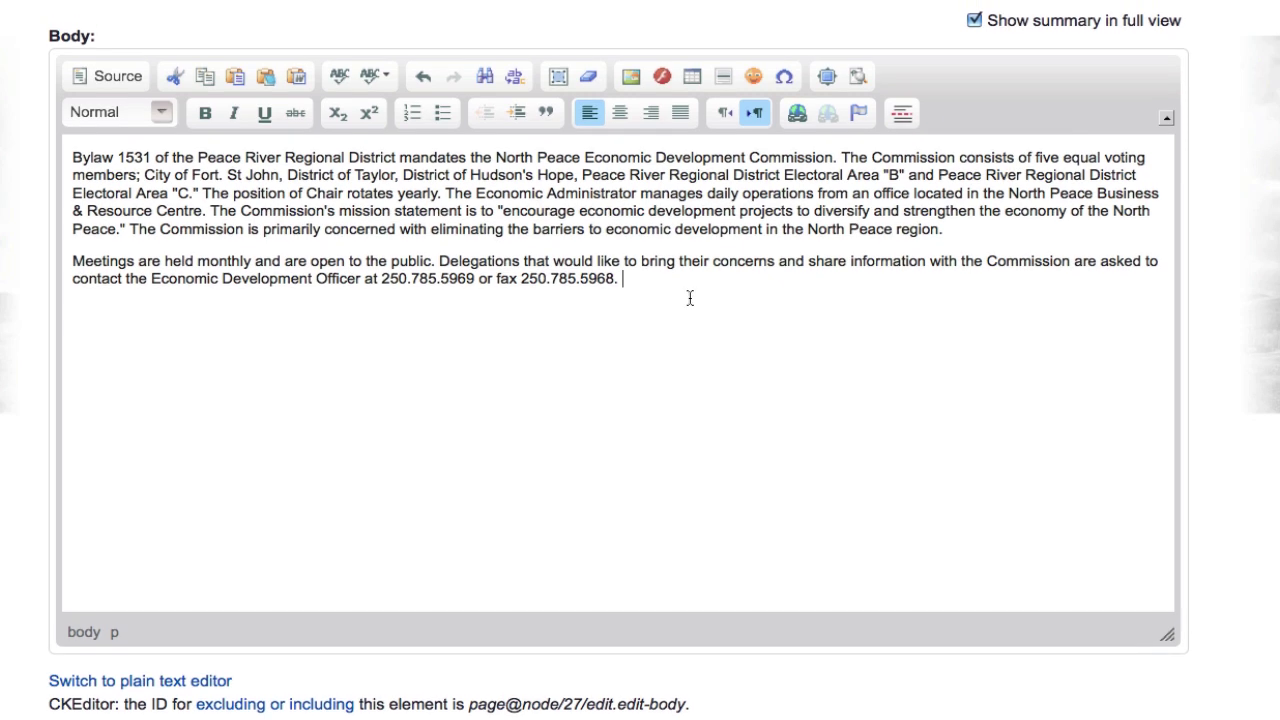
pyautogui.write('Motion Media Google Search')
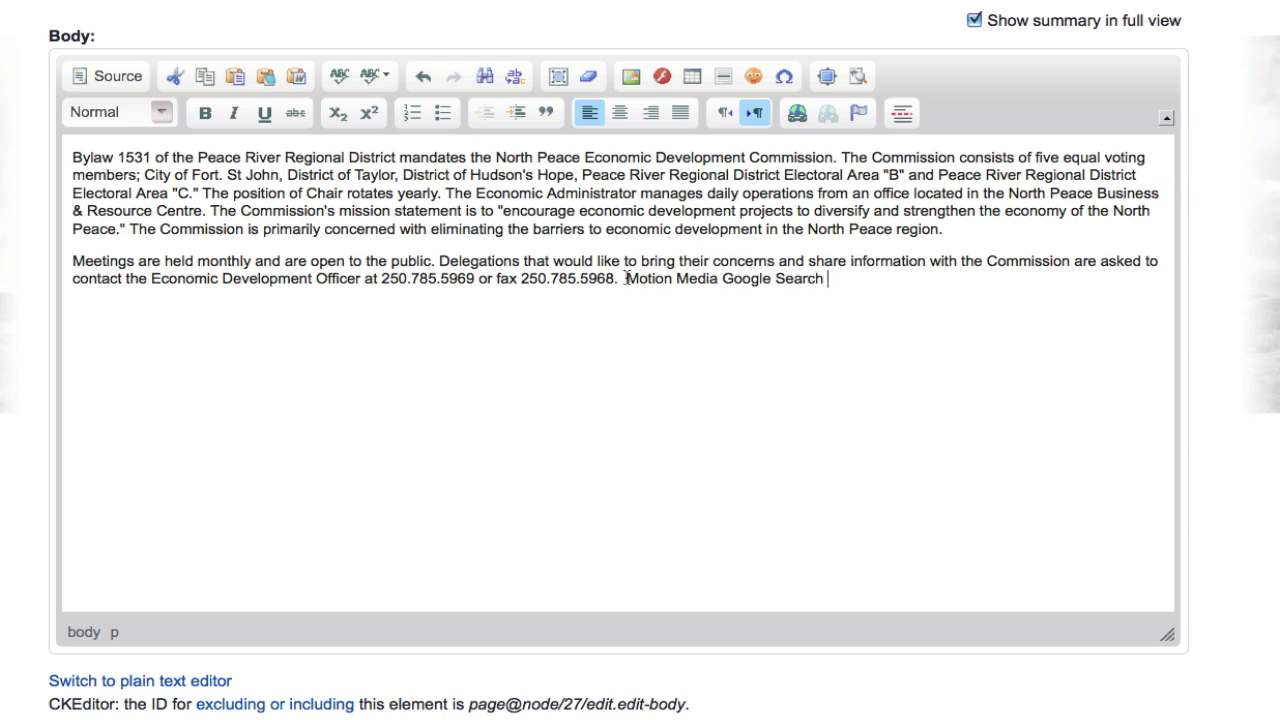
pyautogui.moveTo(627, 278); pyautogui.dragTo(824, 279)
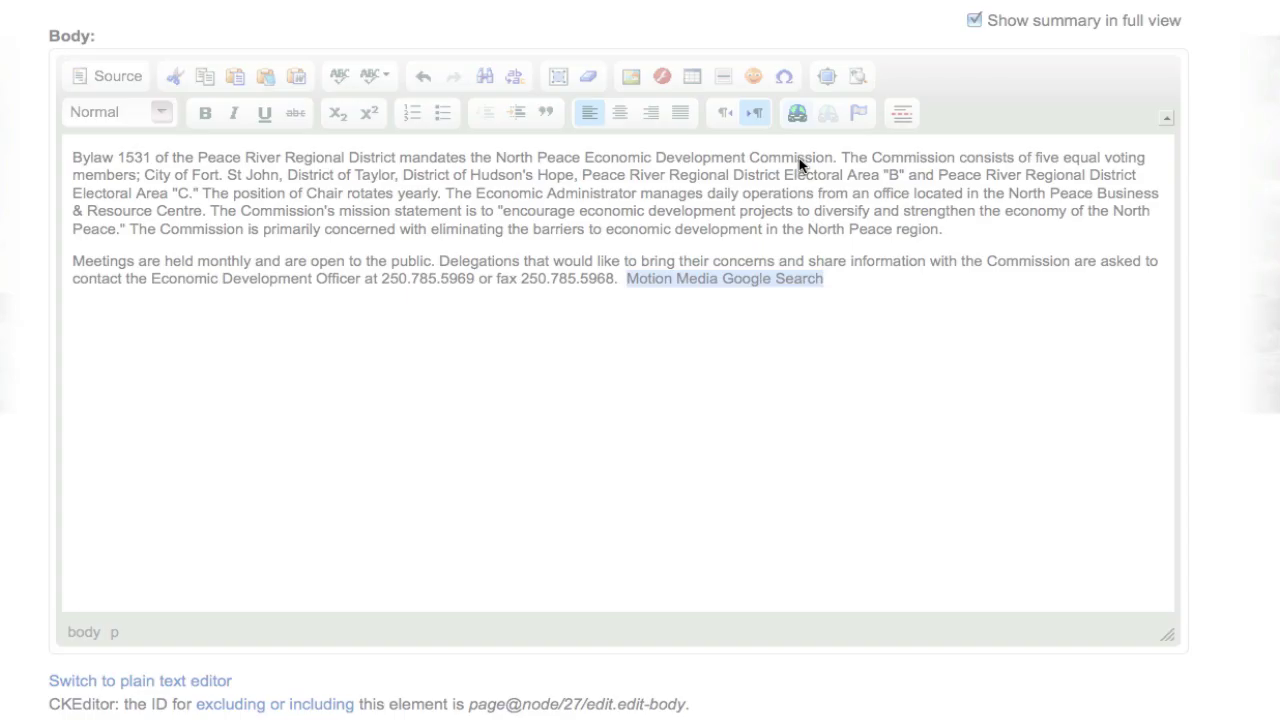
pyautogui.click(797, 113)
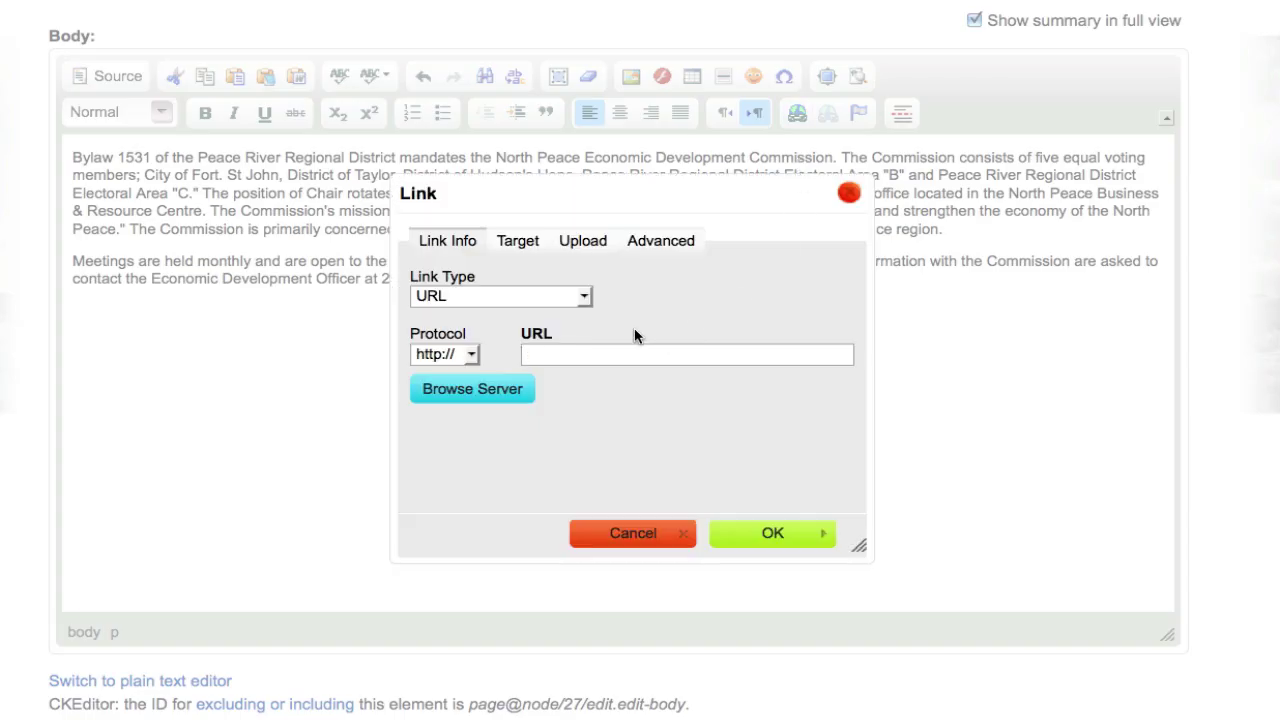
pyautogui.hotkey('ctrl', 'v')
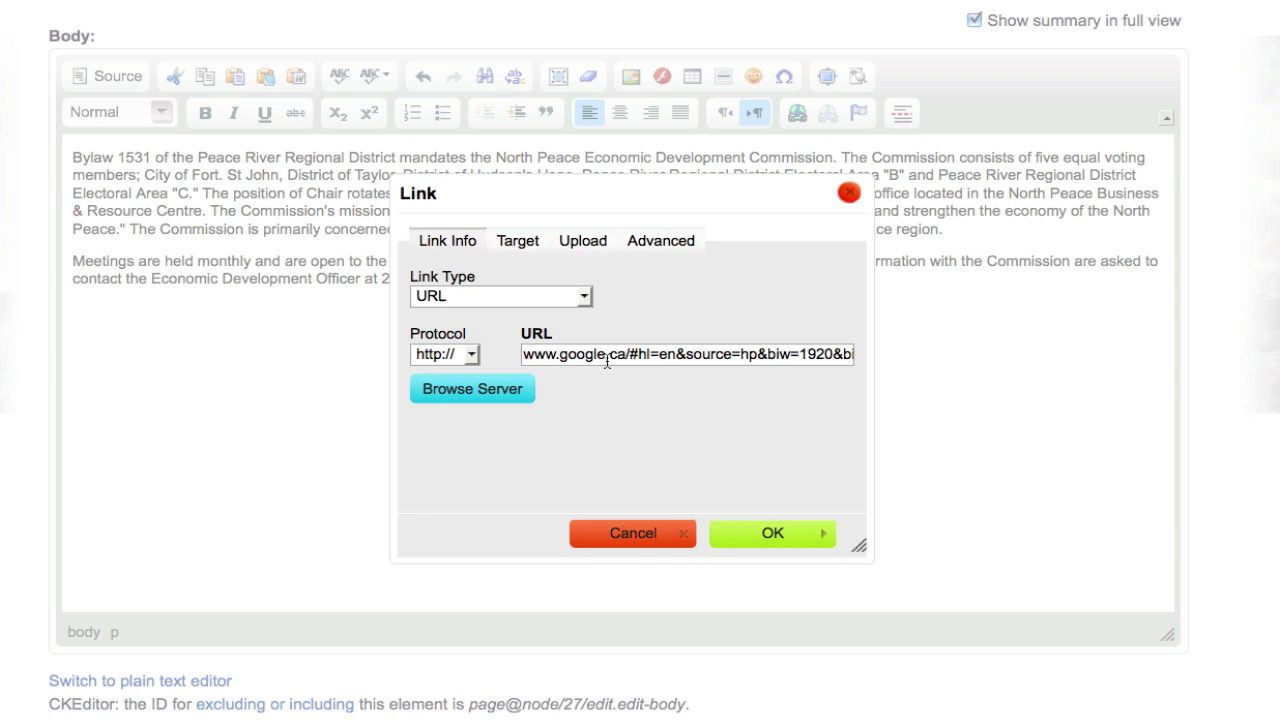
pyautogui.moveTo(603, 358); pyautogui.dragTo(522, 356)
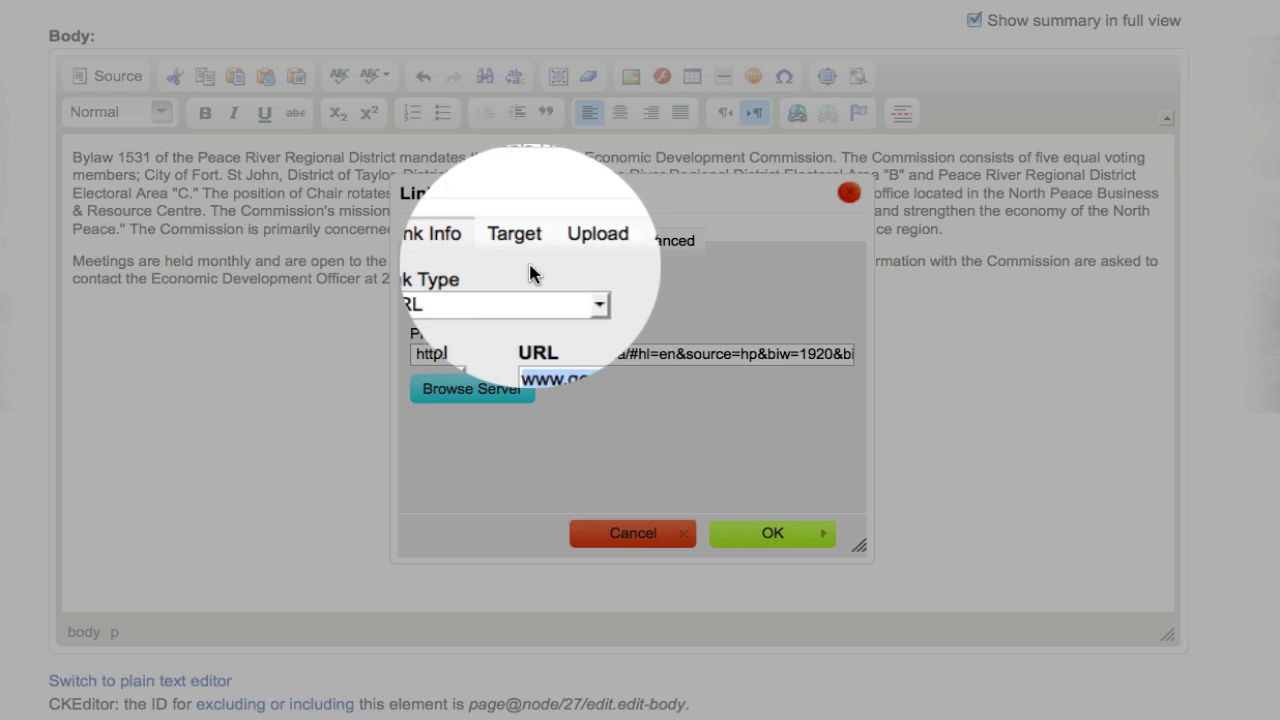
# Step: Set the link's target to New Window (_blank) and apply the link to the added text
pyautogui.click(517, 240)
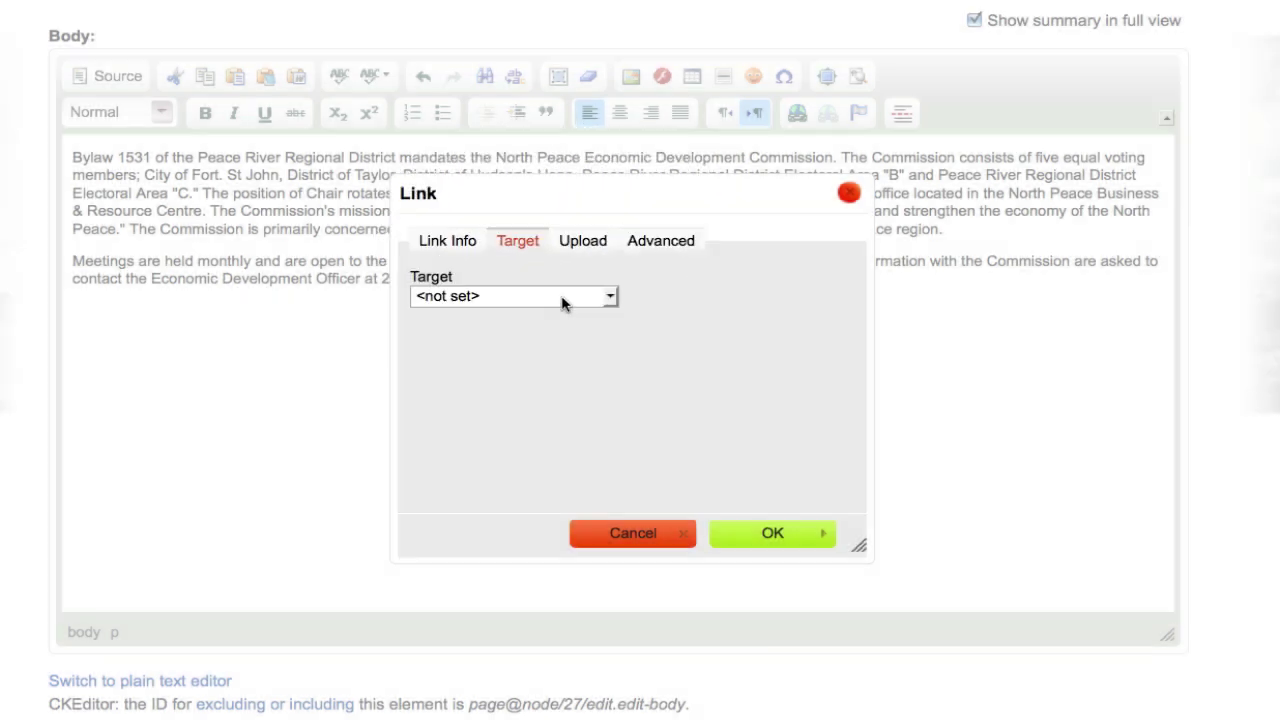
pyautogui.click(562, 303)
pyautogui.click(566, 297)
pyautogui.click(523, 297)
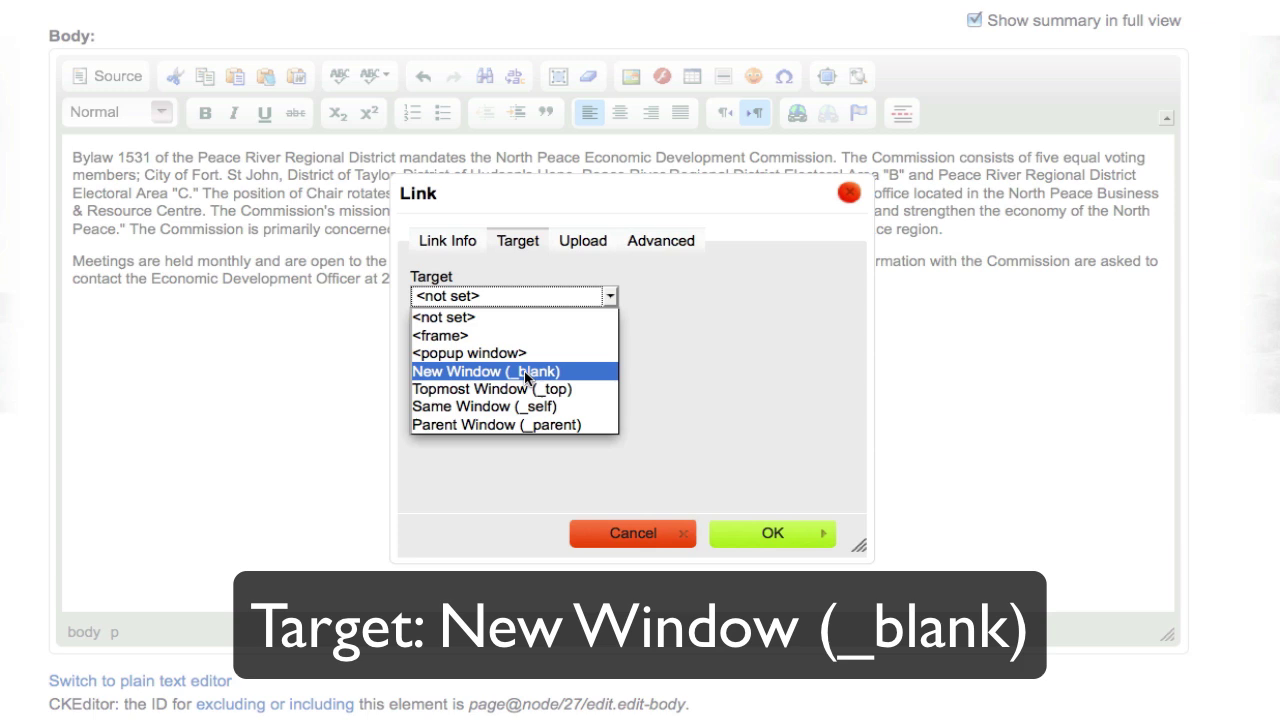
pyautogui.click(511, 372)
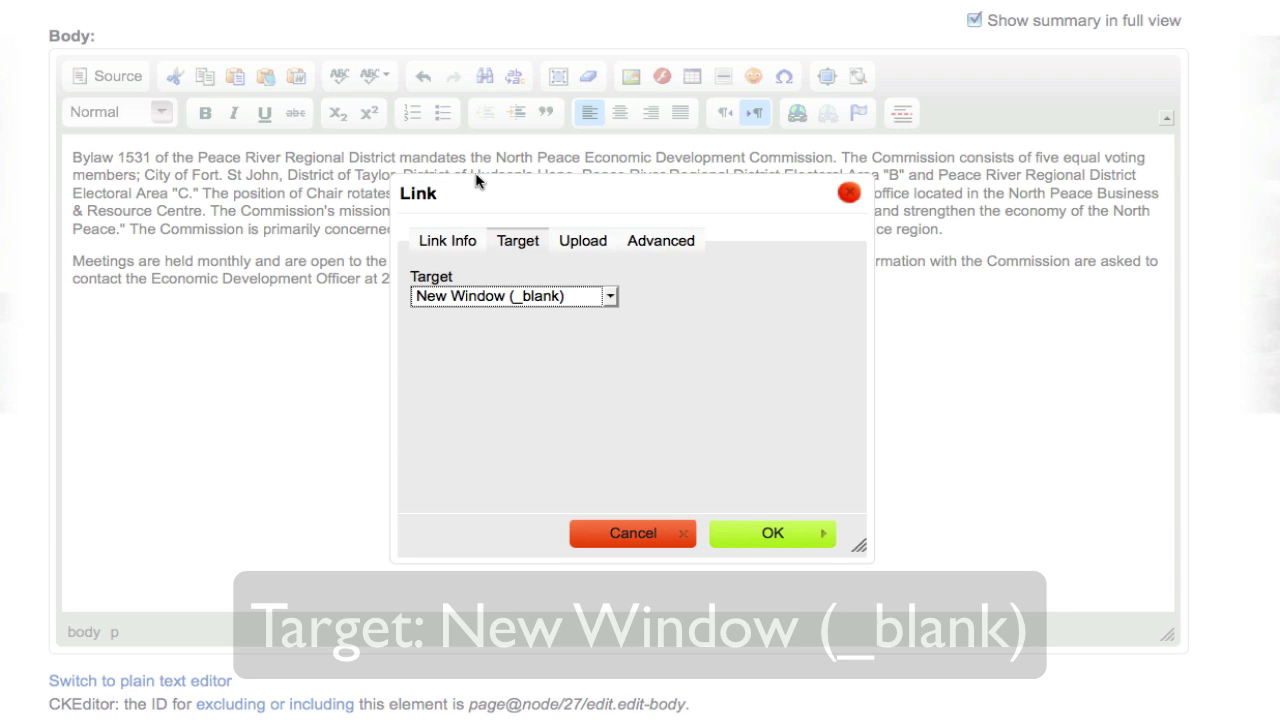
pyautogui.click(442, 240)
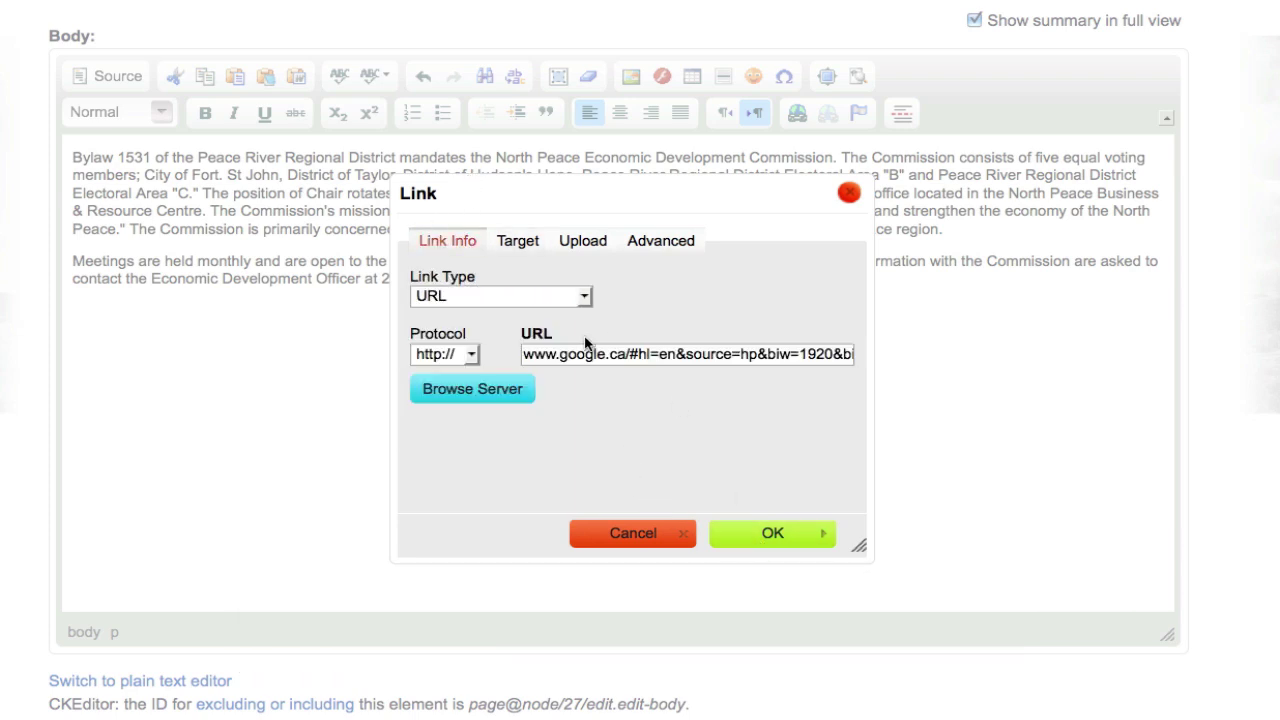
pyautogui.click(780, 531)
pyautogui.click(838, 289)
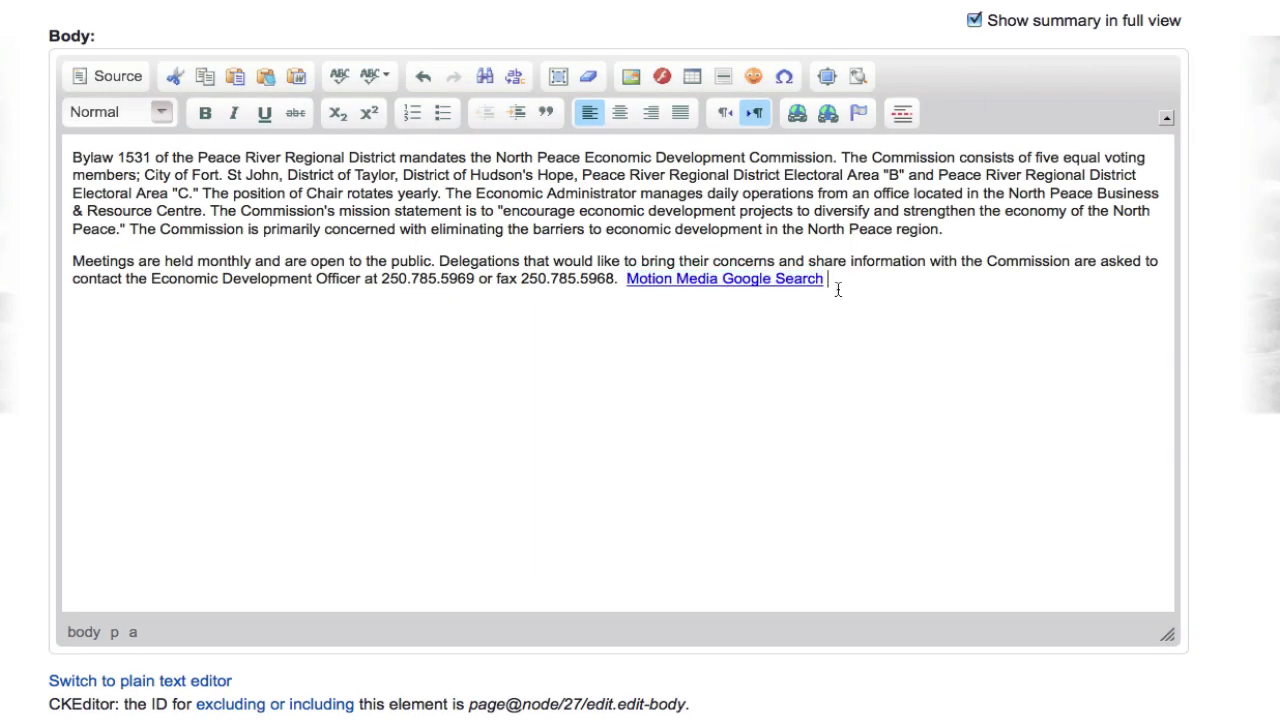
pyautogui.click(855, 294)
pyautogui.click(907, 286)
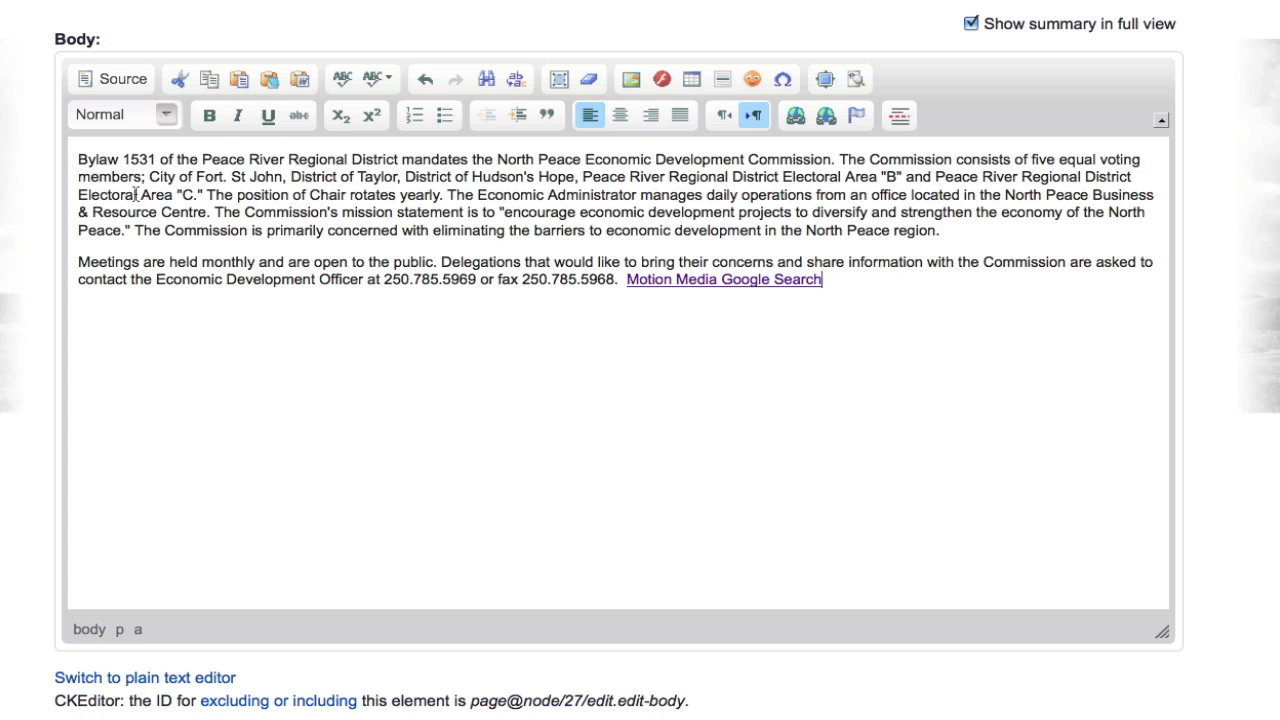
# Step: Try bold, italic and underline on "Bylaw 1531 of the Peace River Regional District" and remove the formatting
pyautogui.moveTo(74, 156); pyautogui.dragTo(400, 158)
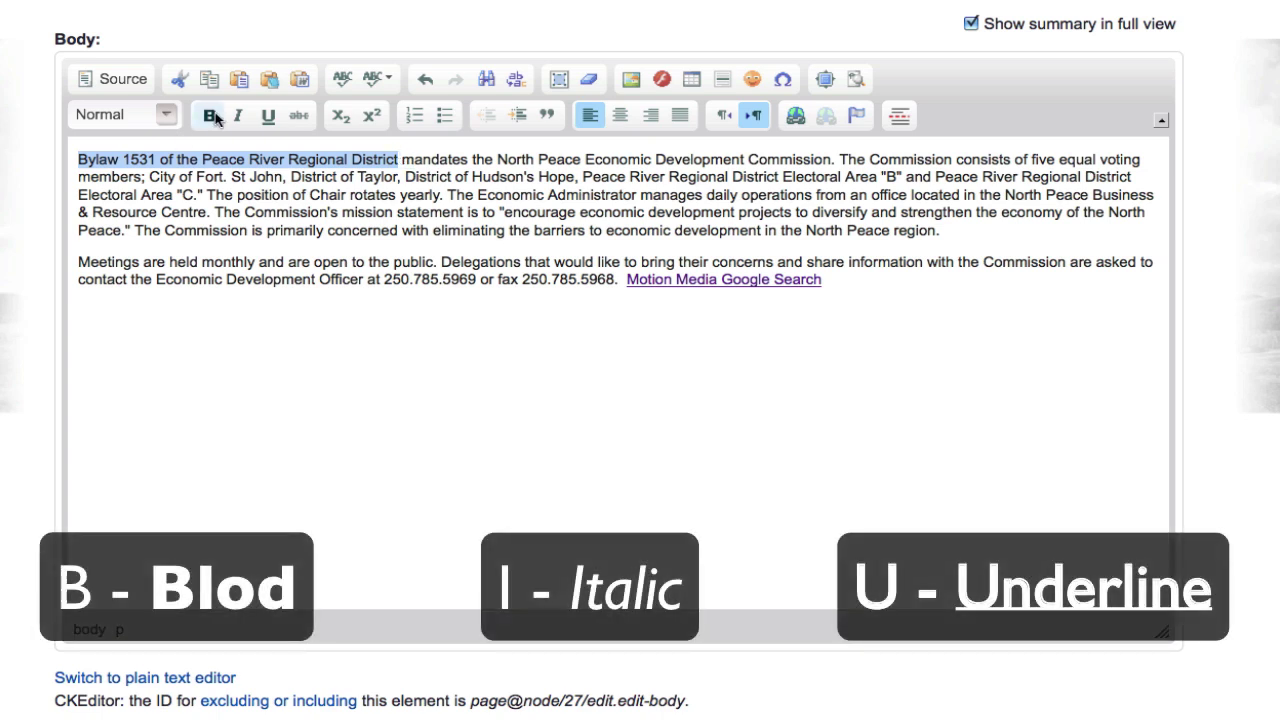
pyautogui.hotkey('ctrl', 'b')
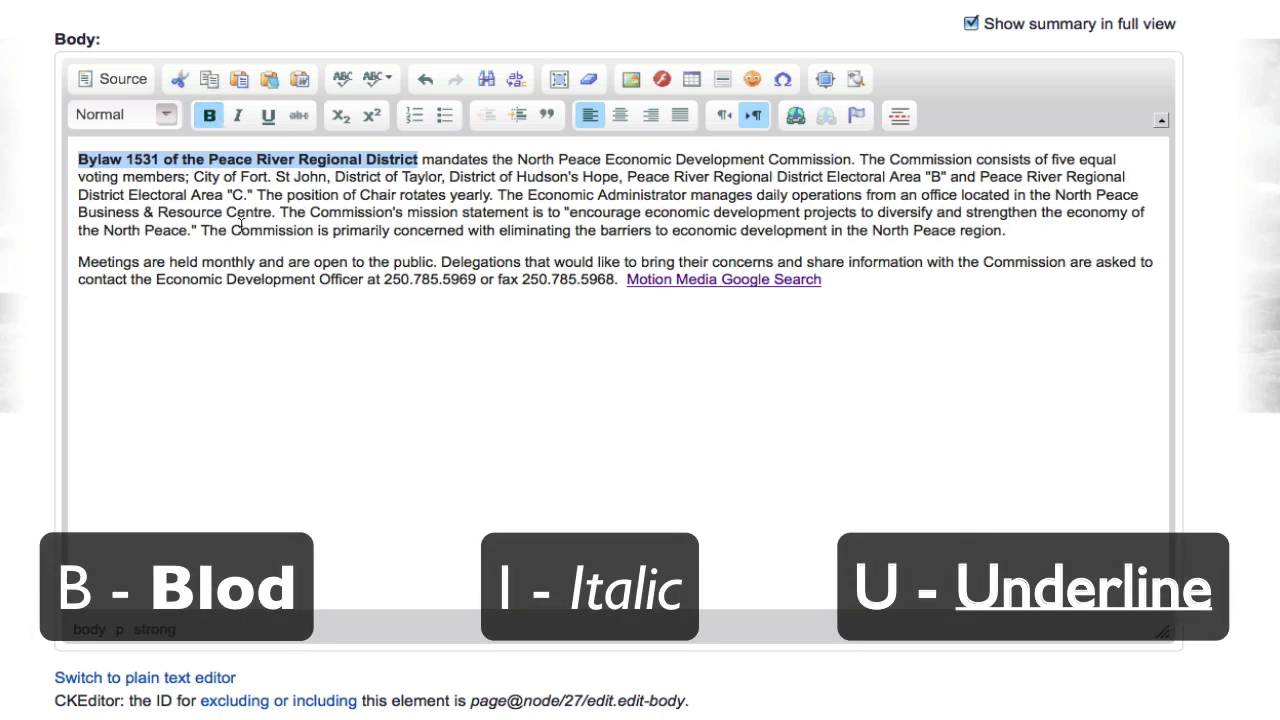
pyautogui.click(238, 116)
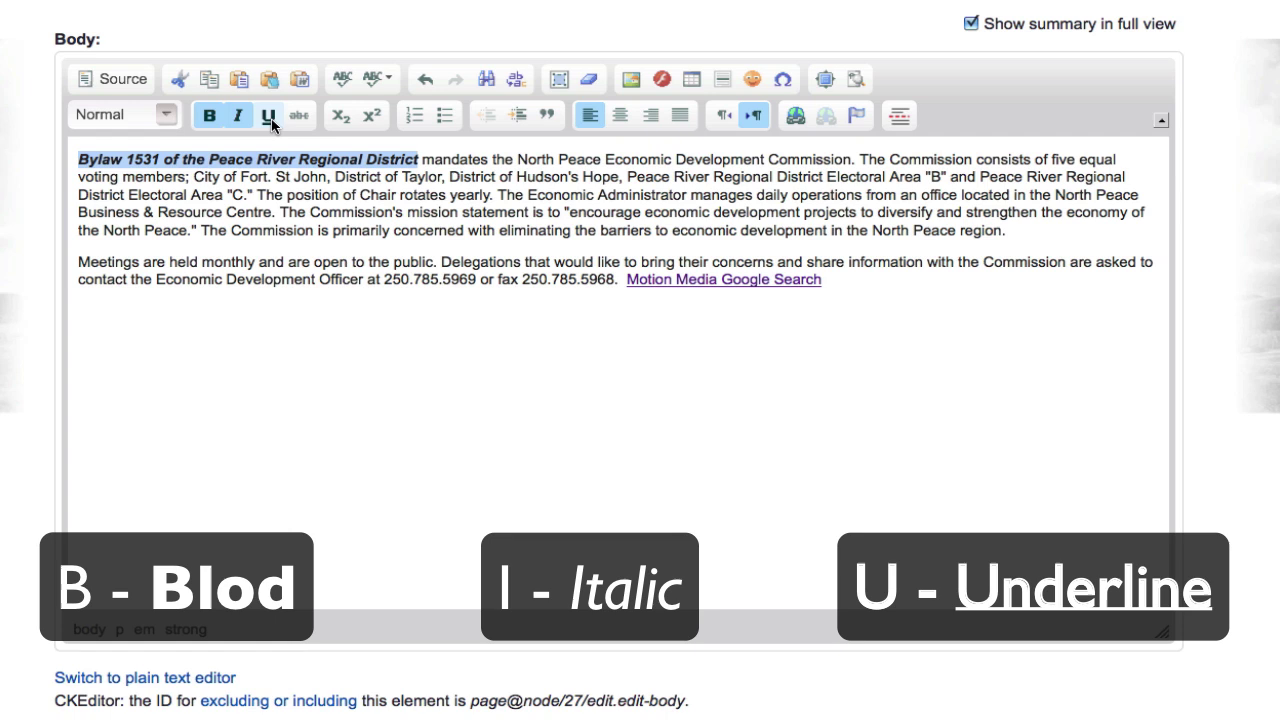
pyautogui.click(268, 116)
pyautogui.click(210, 116)
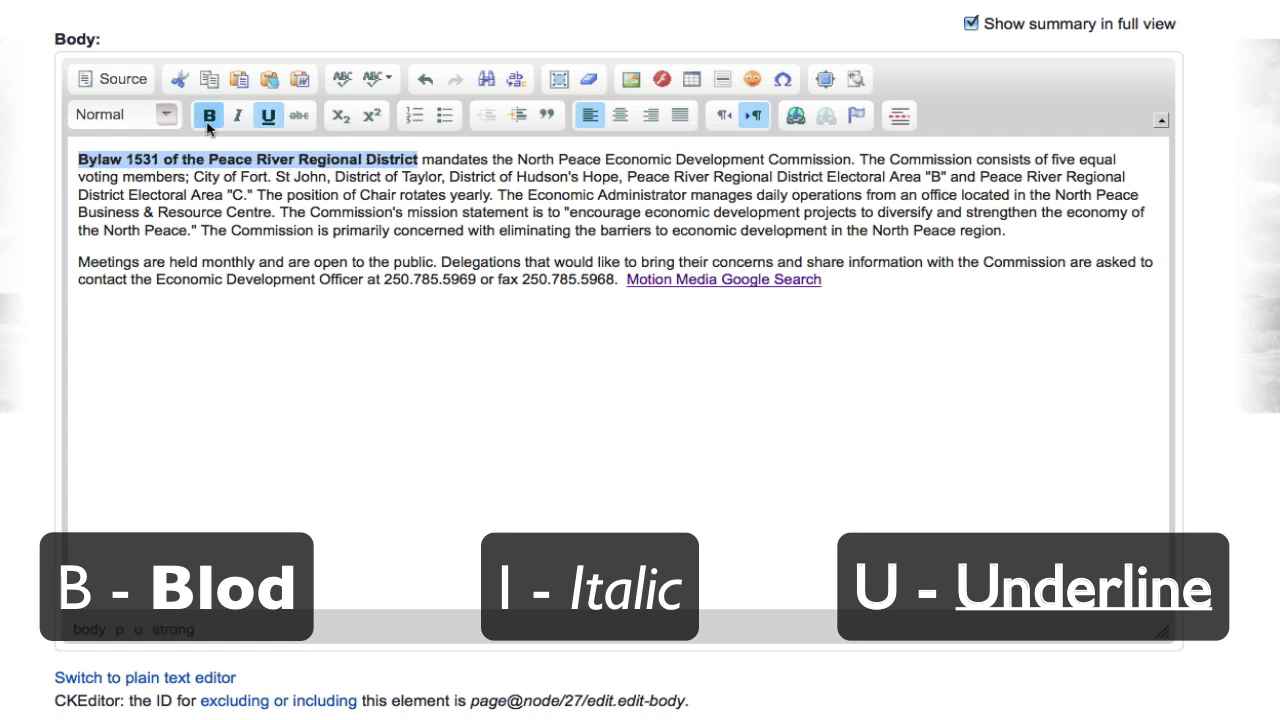
pyautogui.click(238, 116)
pyautogui.click(268, 117)
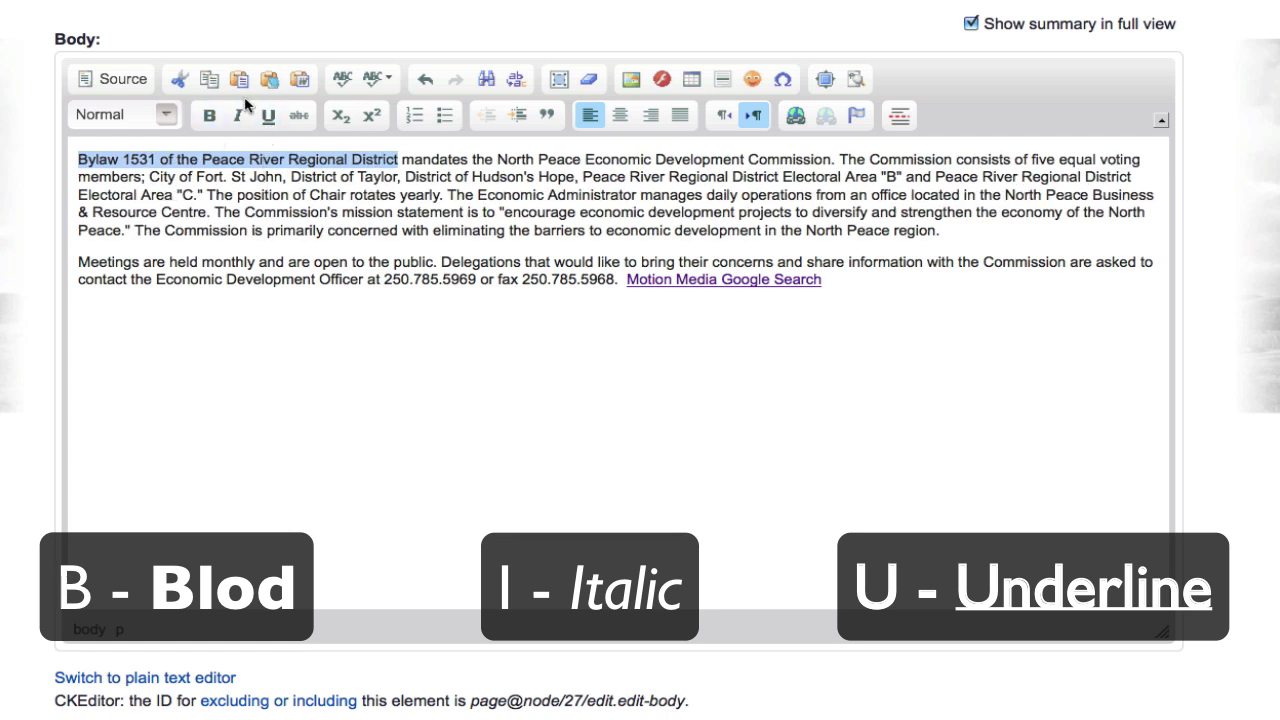
pyautogui.click(211, 117)
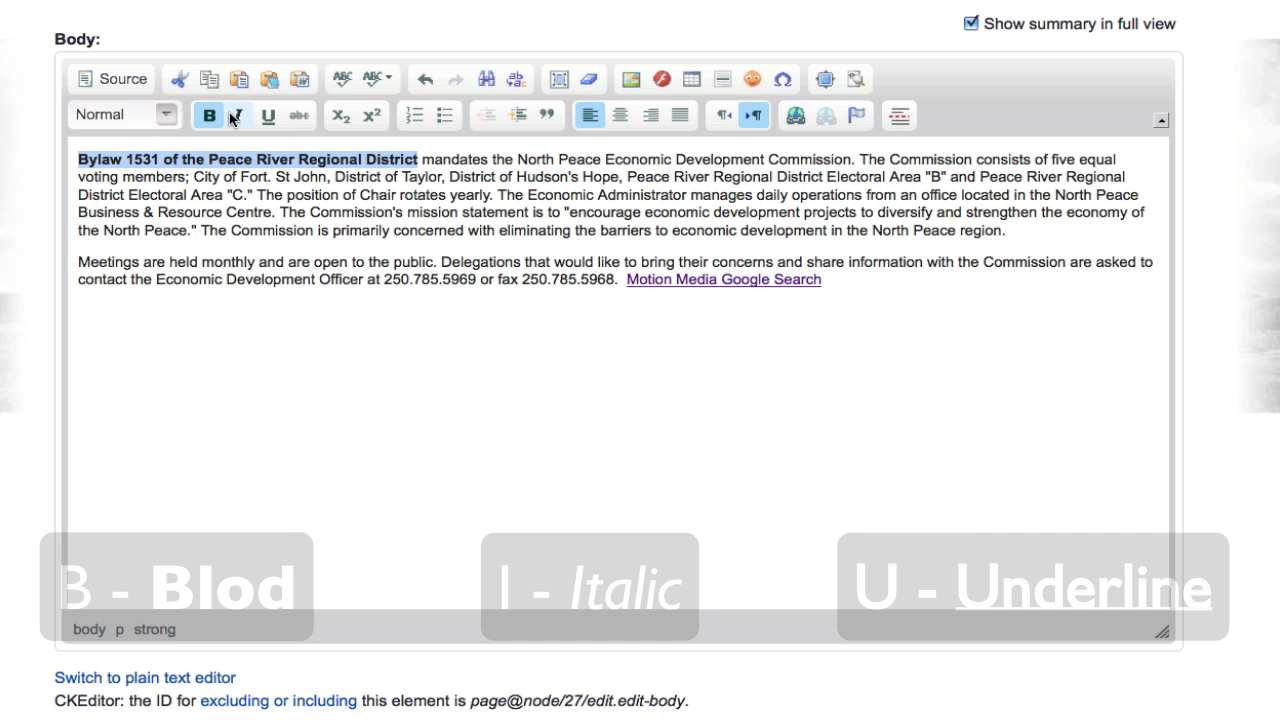
pyautogui.click(222, 118)
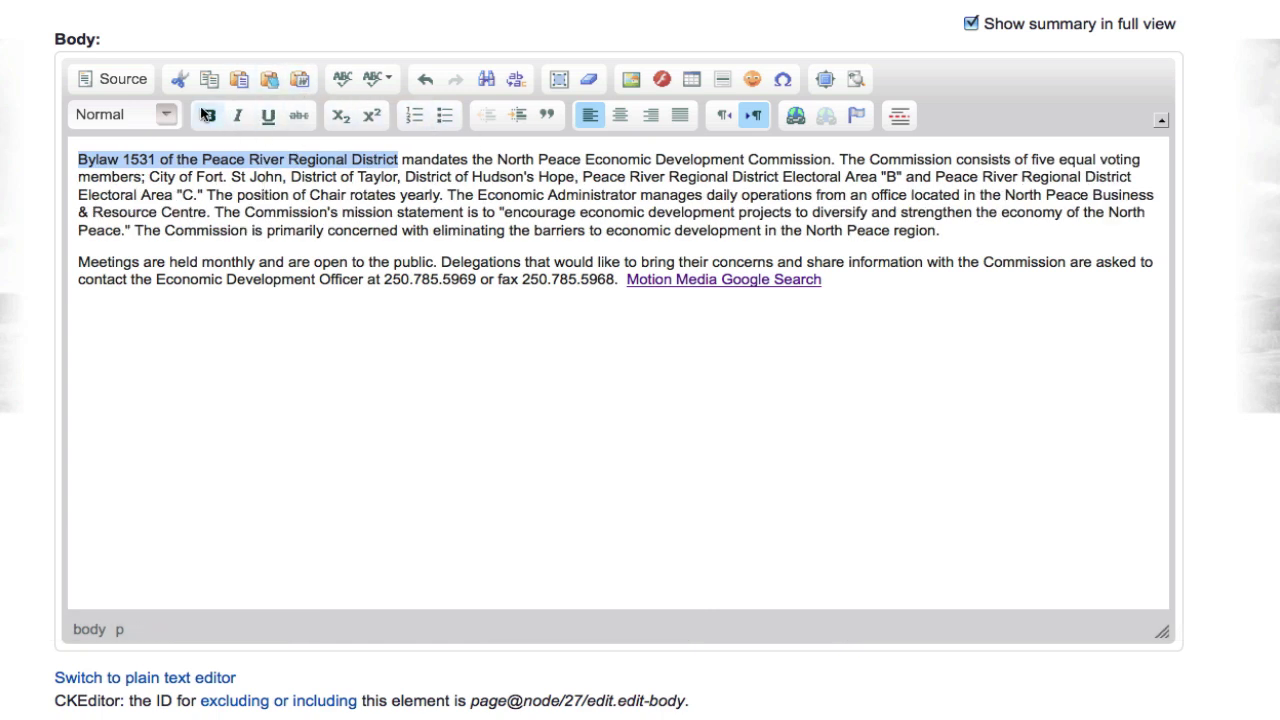
# Step: Try centre alignment and a bulleted list on the first paragraph, reverting each to plain left-aligned text
pyautogui.click(620, 117)
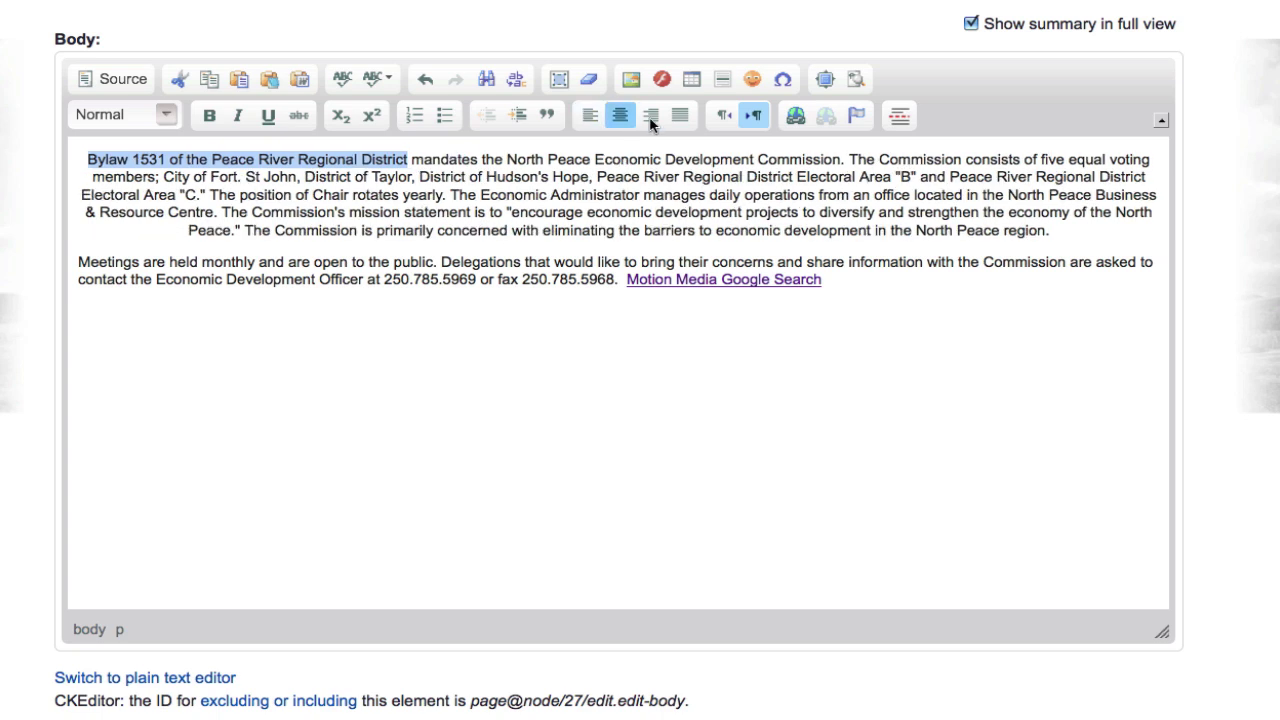
pyautogui.click(590, 116)
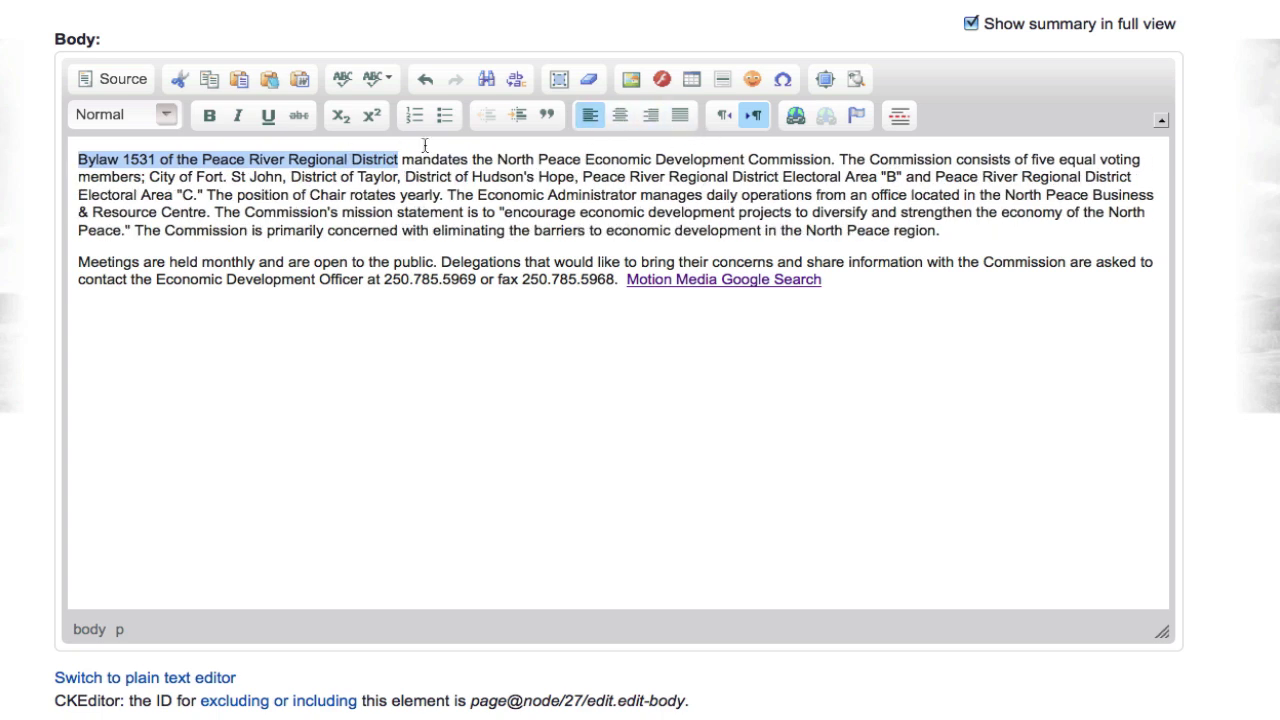
pyautogui.click(444, 115)
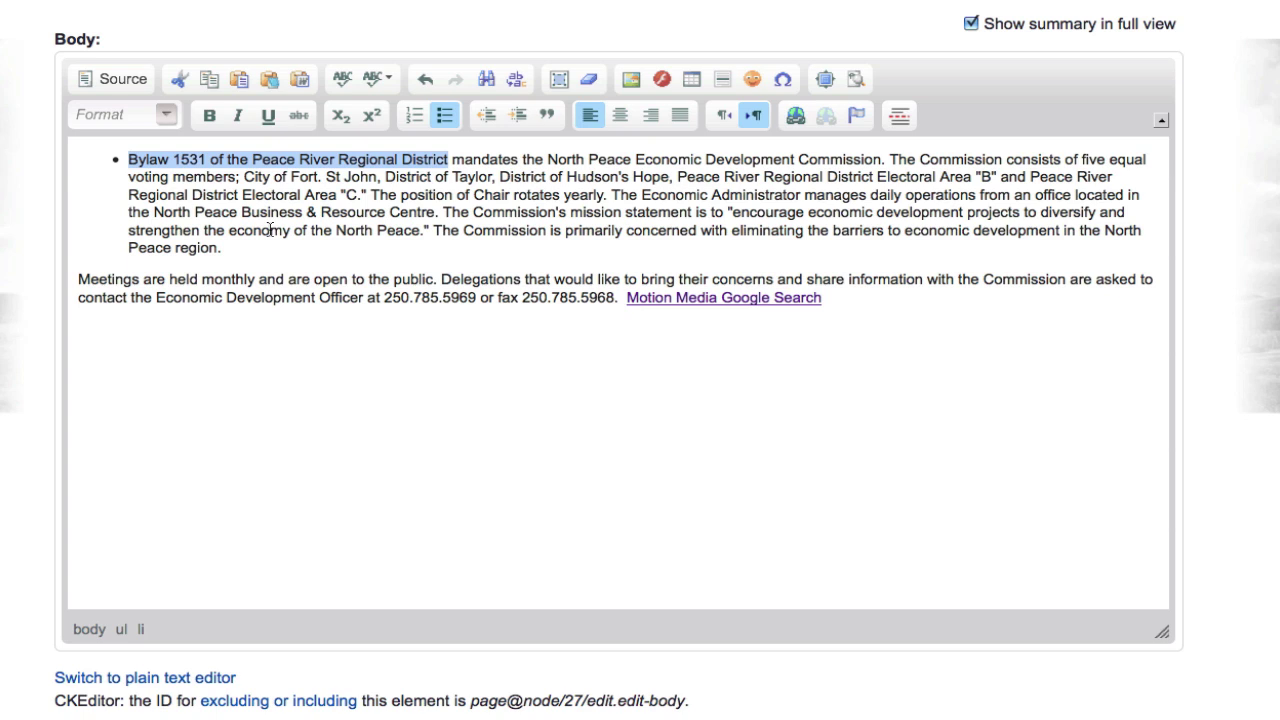
pyautogui.click(444, 116)
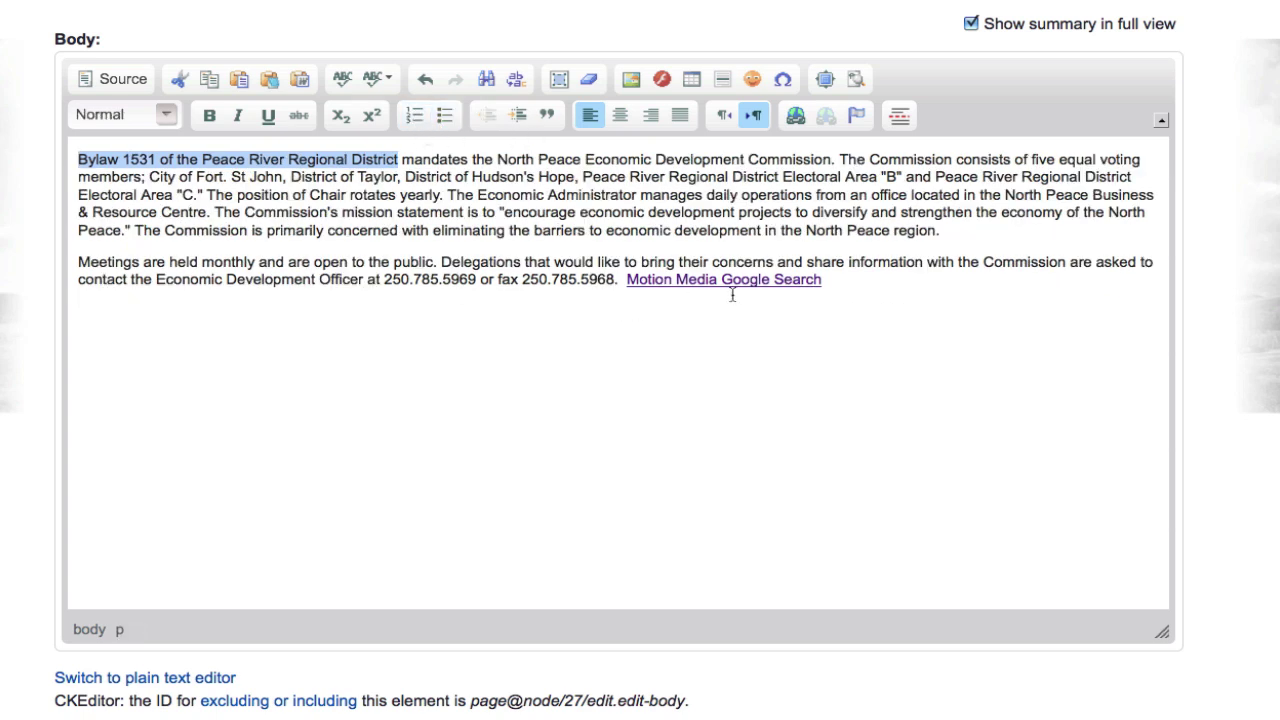
pyautogui.click(510, 212)
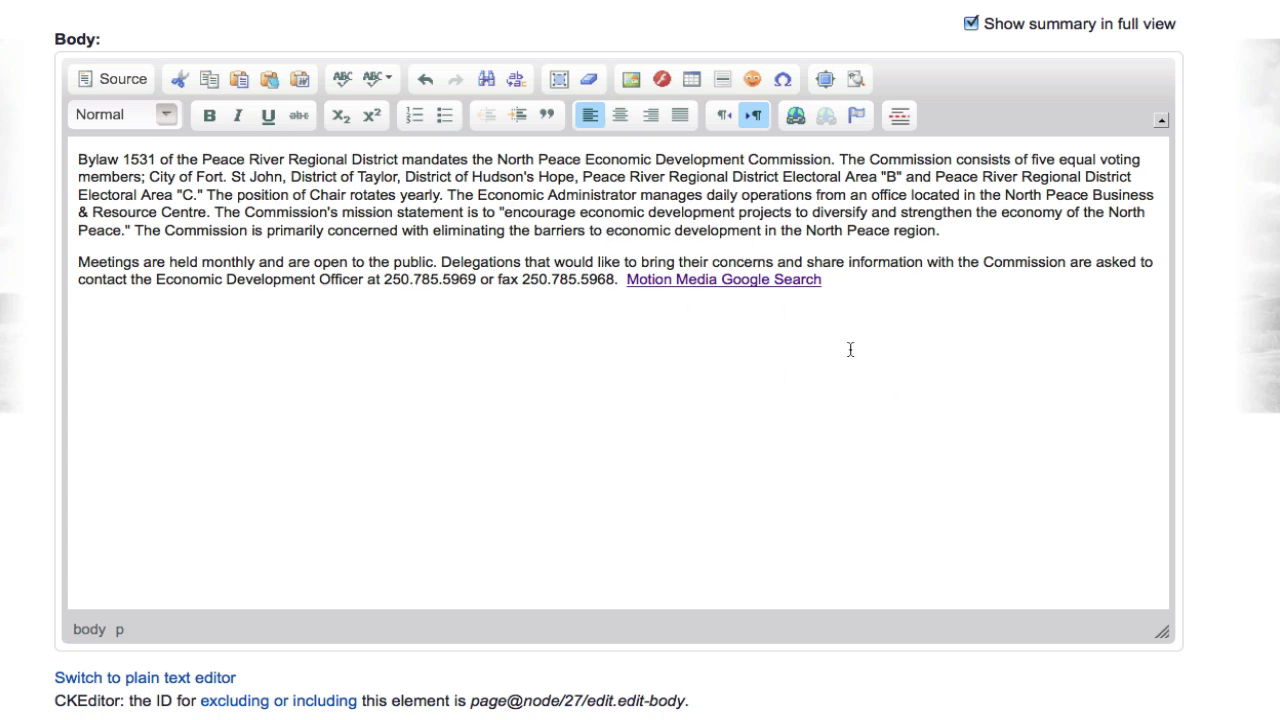
# Step: Switch to Microsoft Word and copy the entire article text about the building code changes from Document1
pyautogui.click(872, 295)
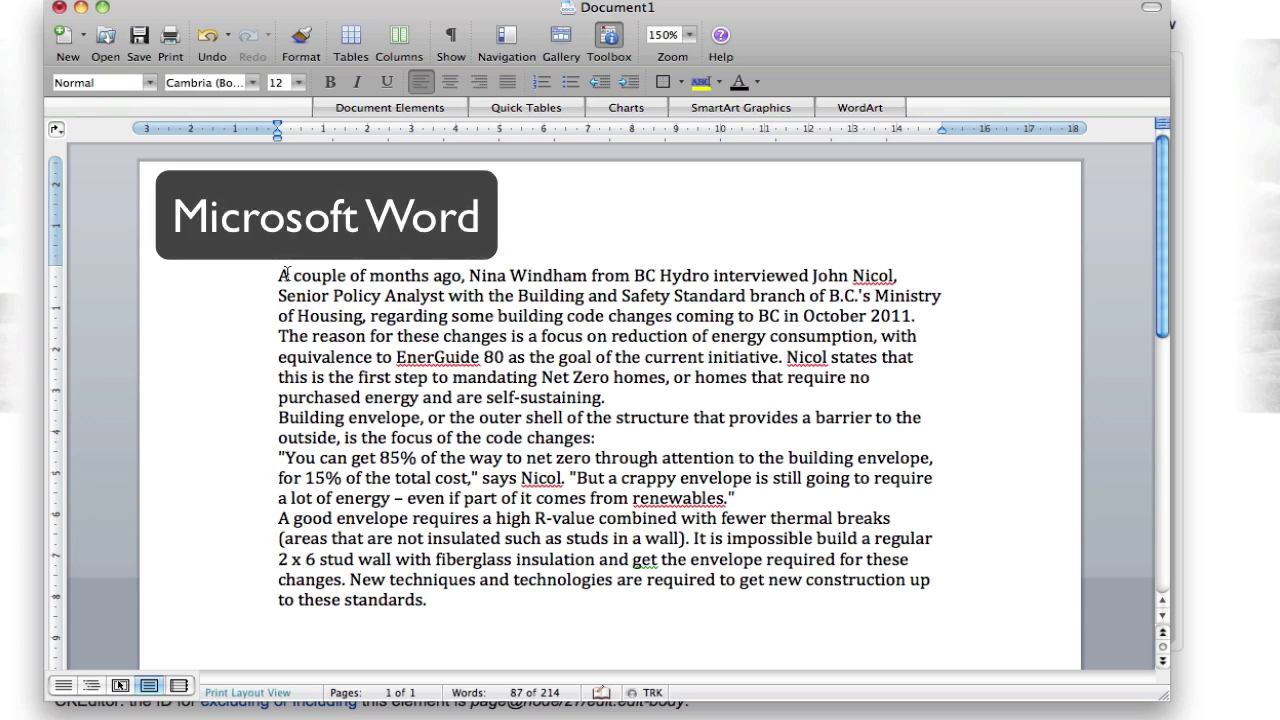
pyautogui.scroll(-3, 597, 503)
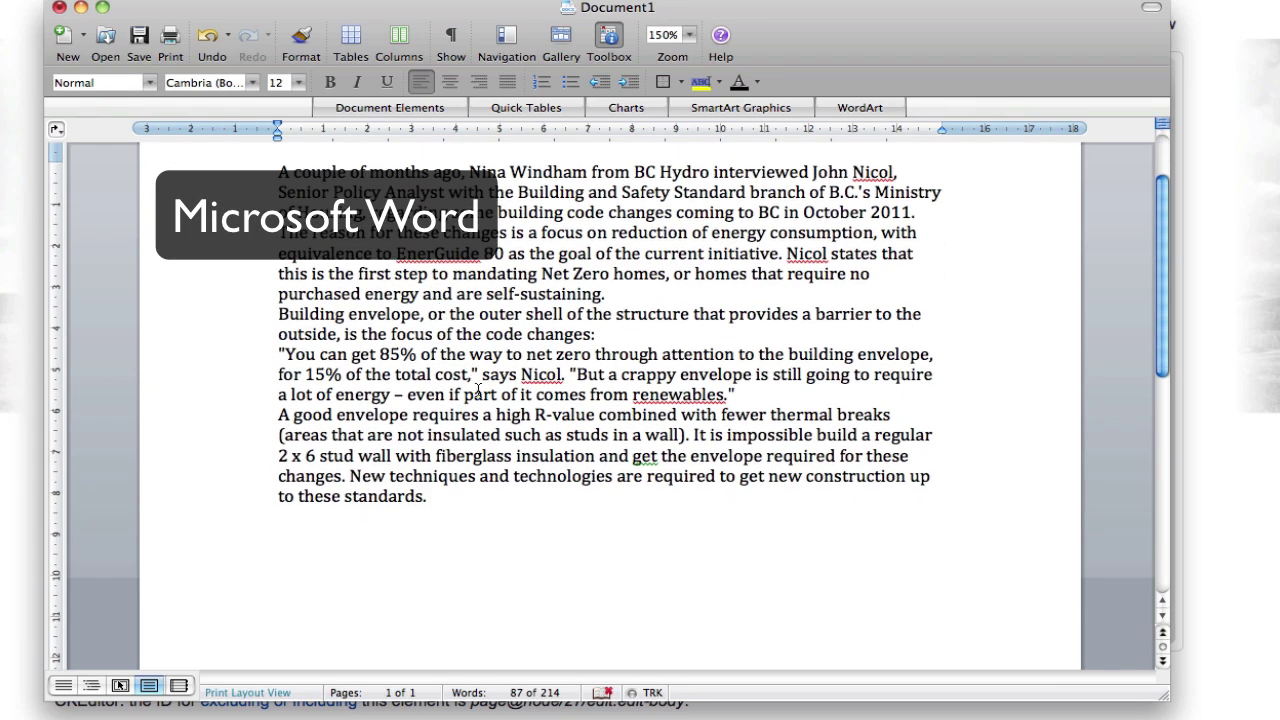
pyautogui.scroll(3, 478, 390)
pyautogui.moveTo(449, 583); pyautogui.dragTo(248, 257)
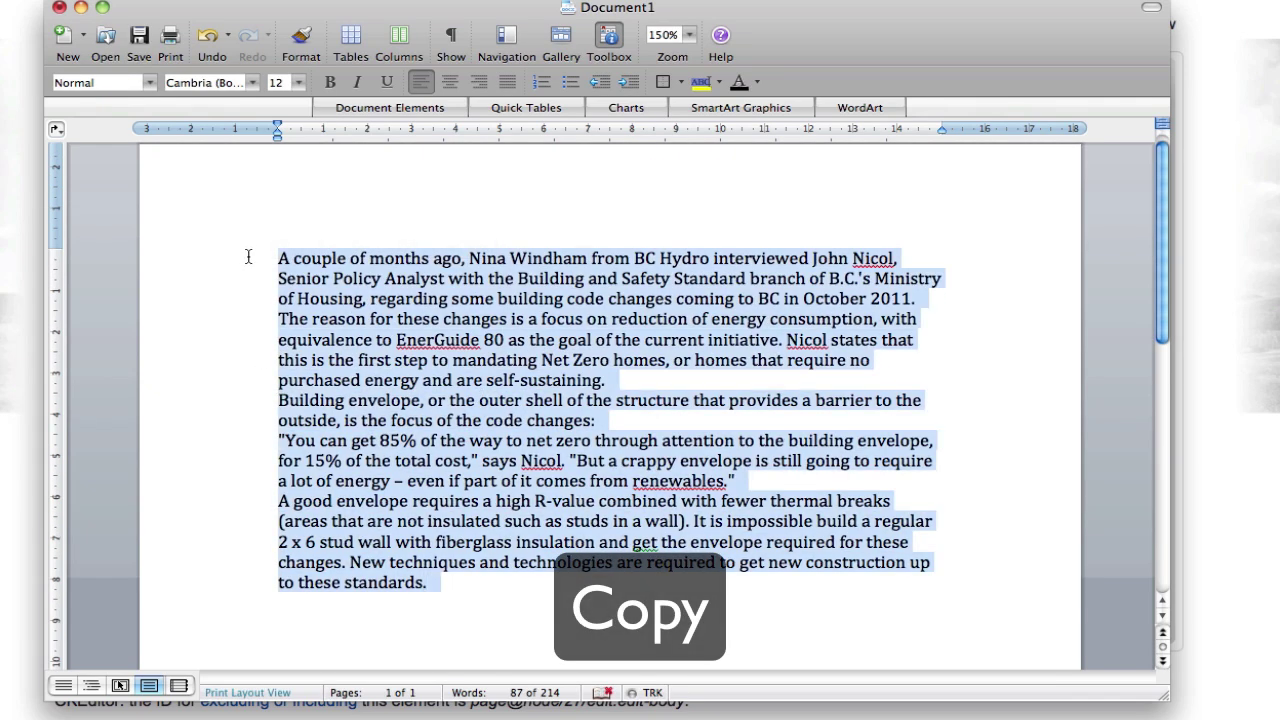
pyautogui.rightClick(459, 291)
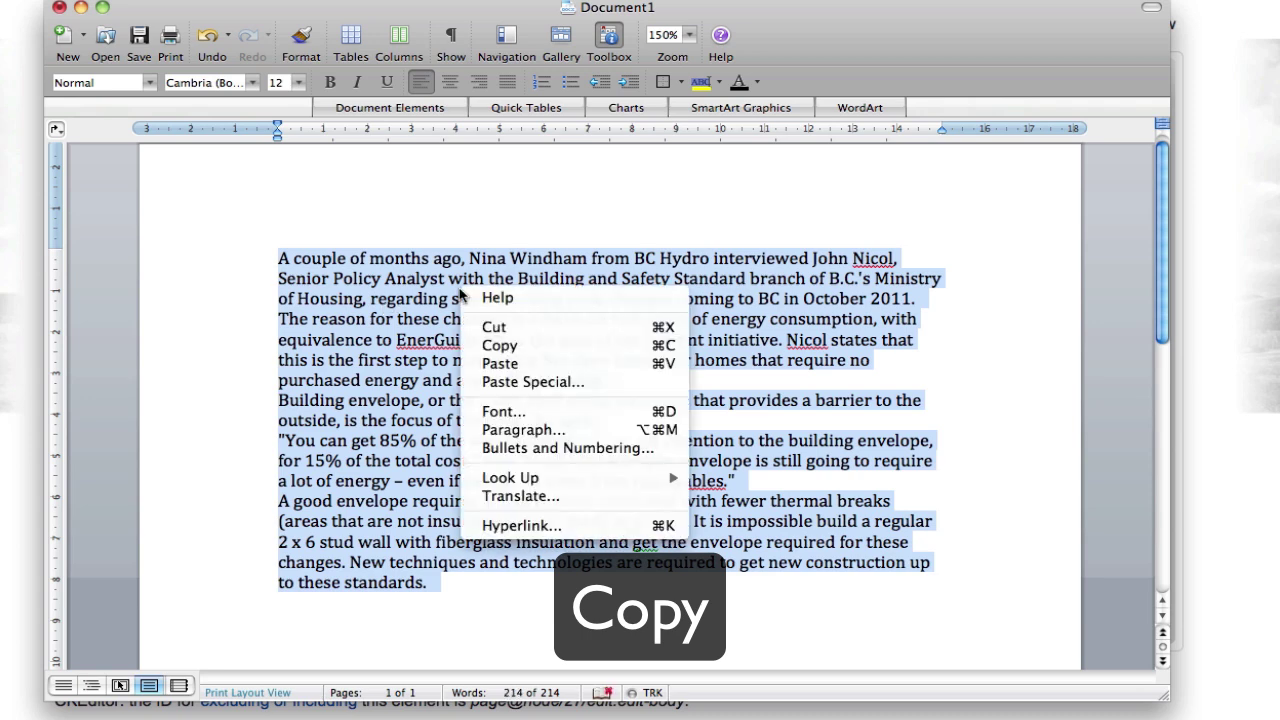
pyautogui.click(530, 346)
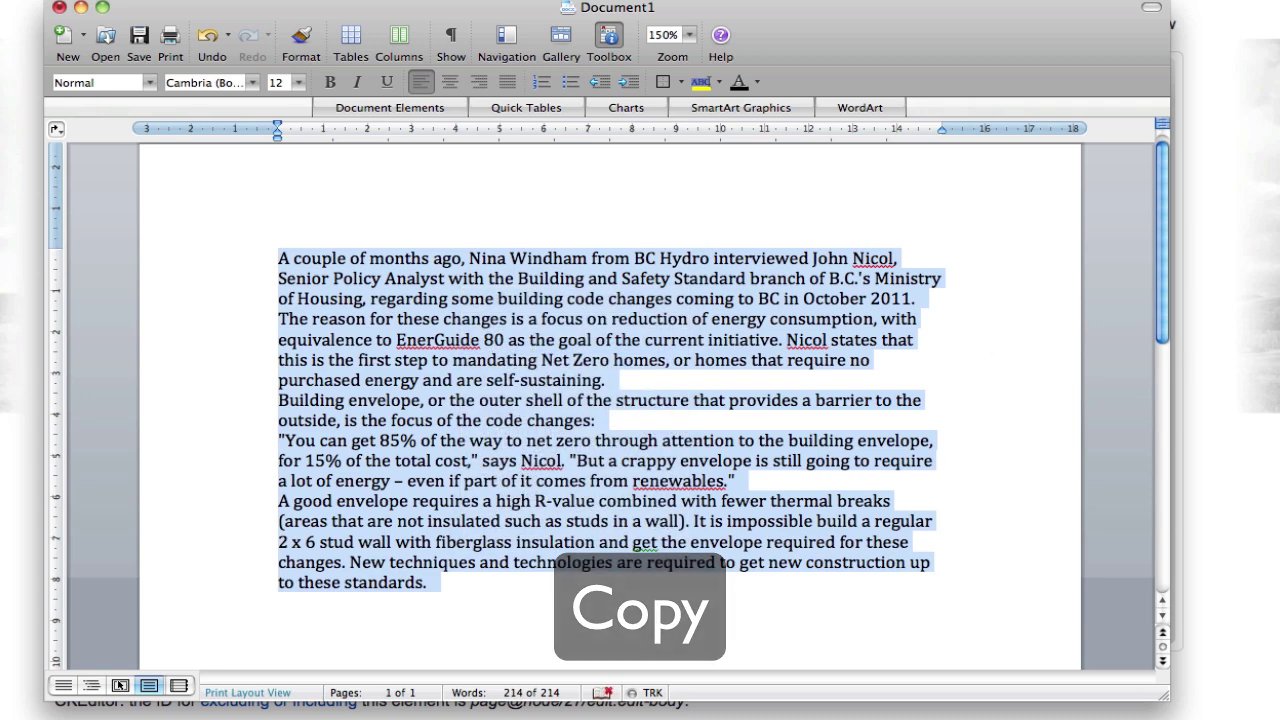
# Step: Switch back to the web page editor and paste the copied Word article as plain text on a new line after the link
pyautogui.click(1190, 477)
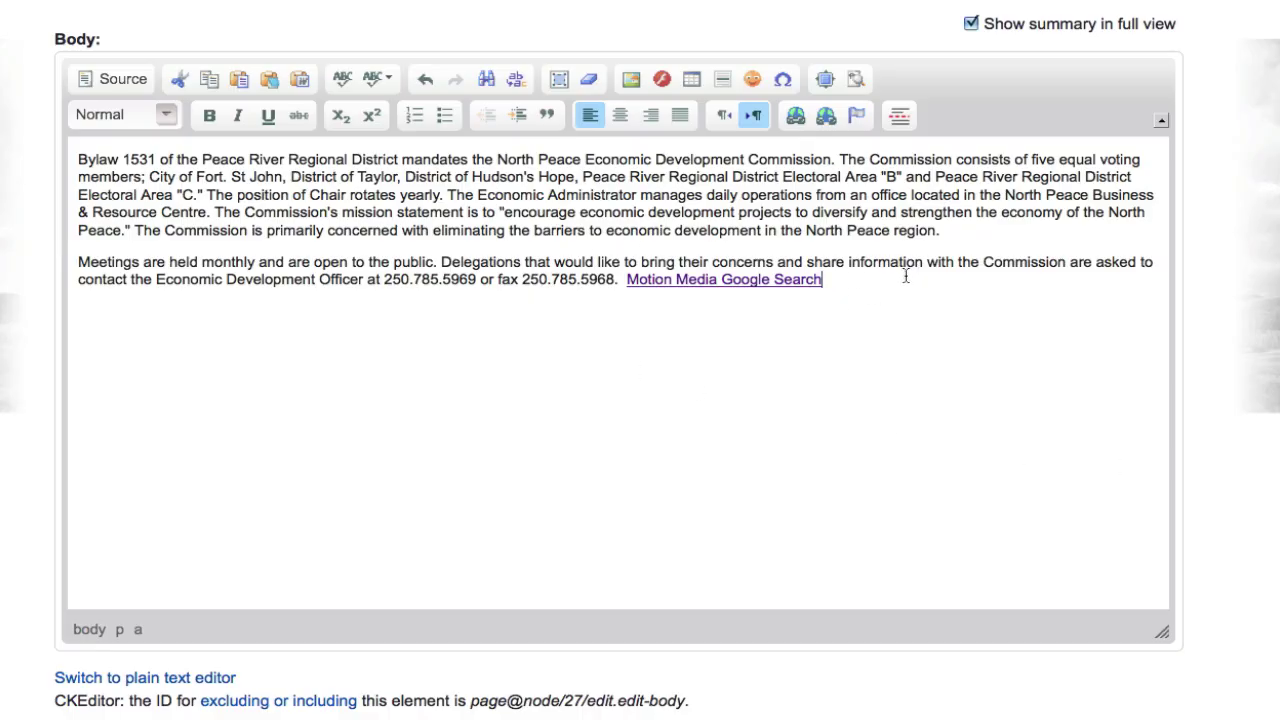
pyautogui.press('Return')
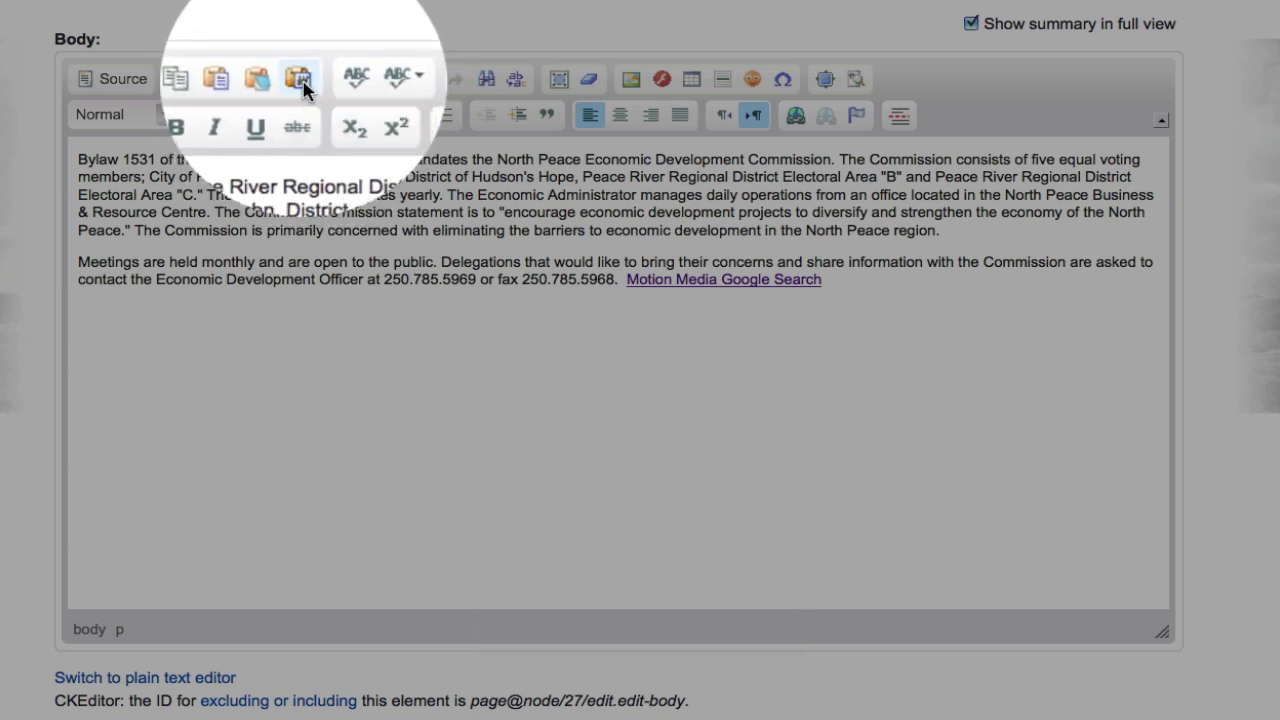
pyautogui.click(300, 80)
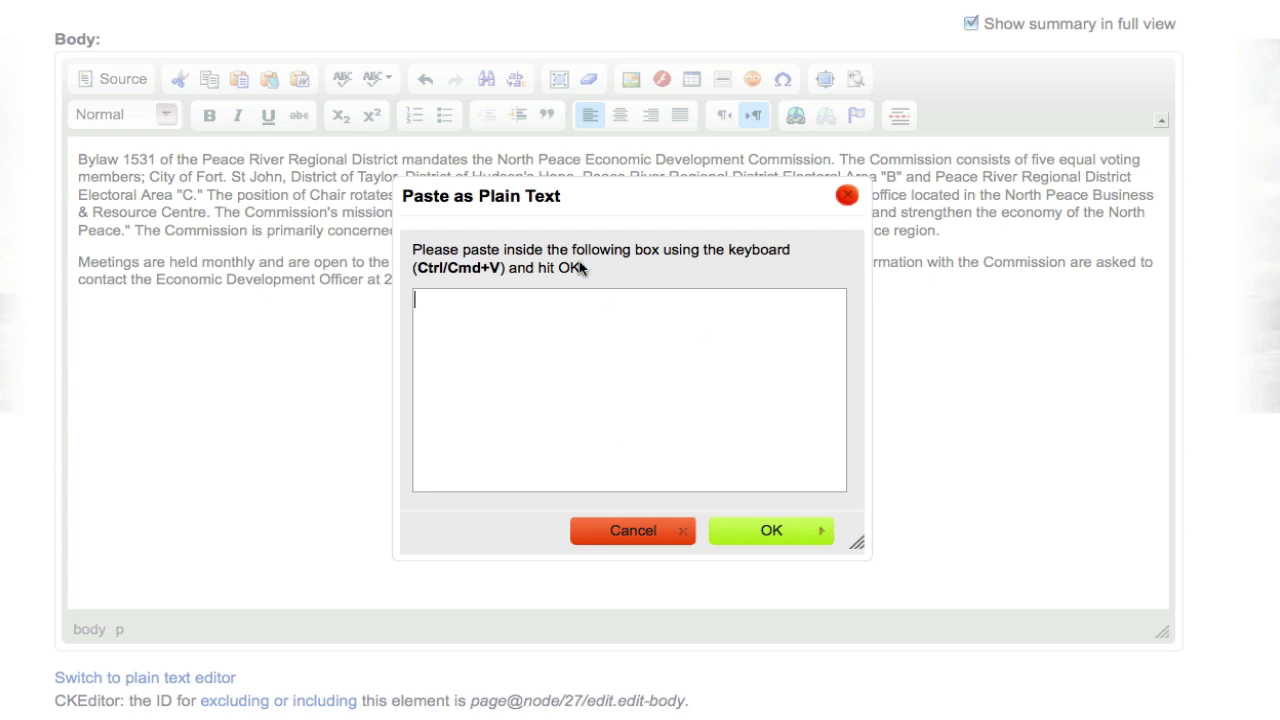
pyautogui.rightClick(511, 352)
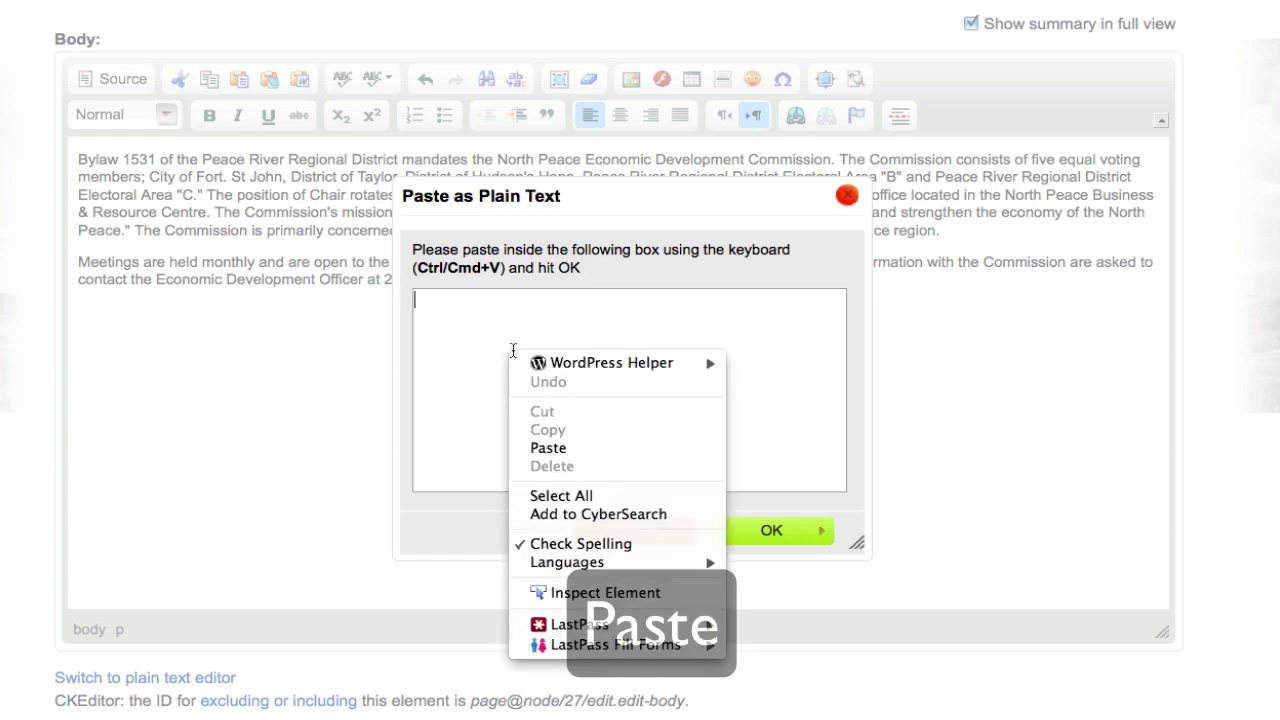
pyautogui.click(575, 449)
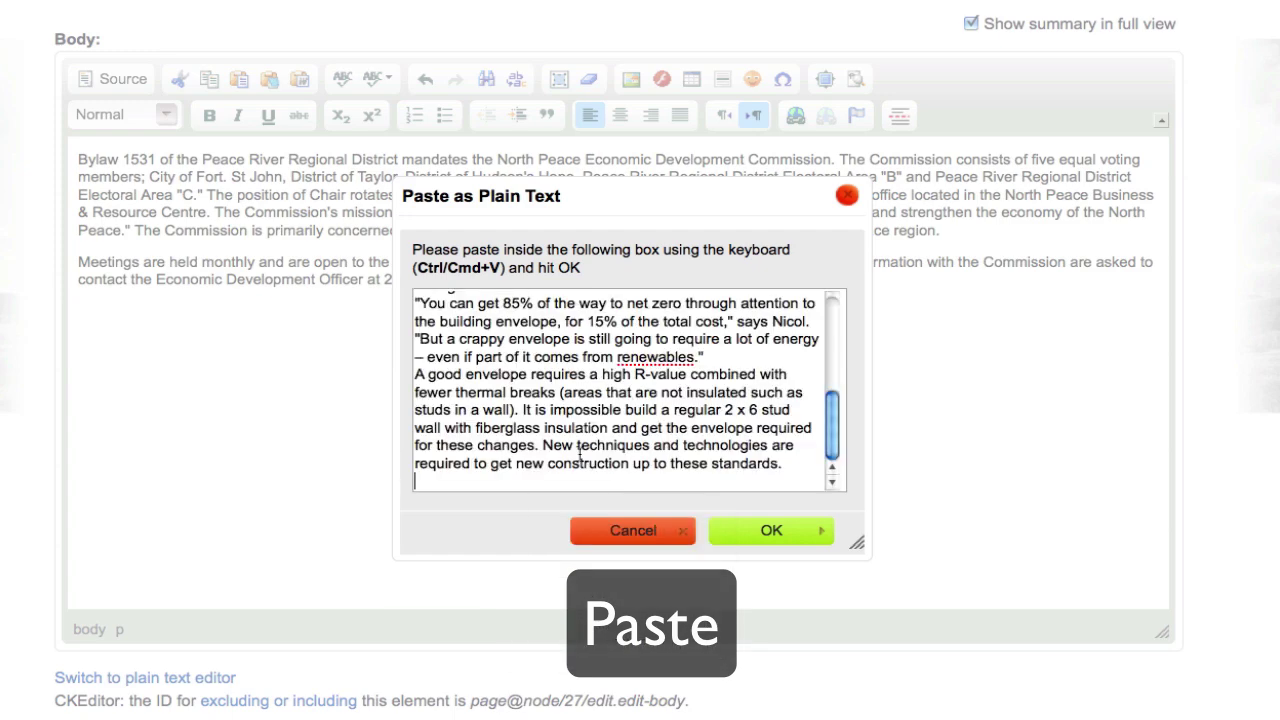
pyautogui.click(830, 530)
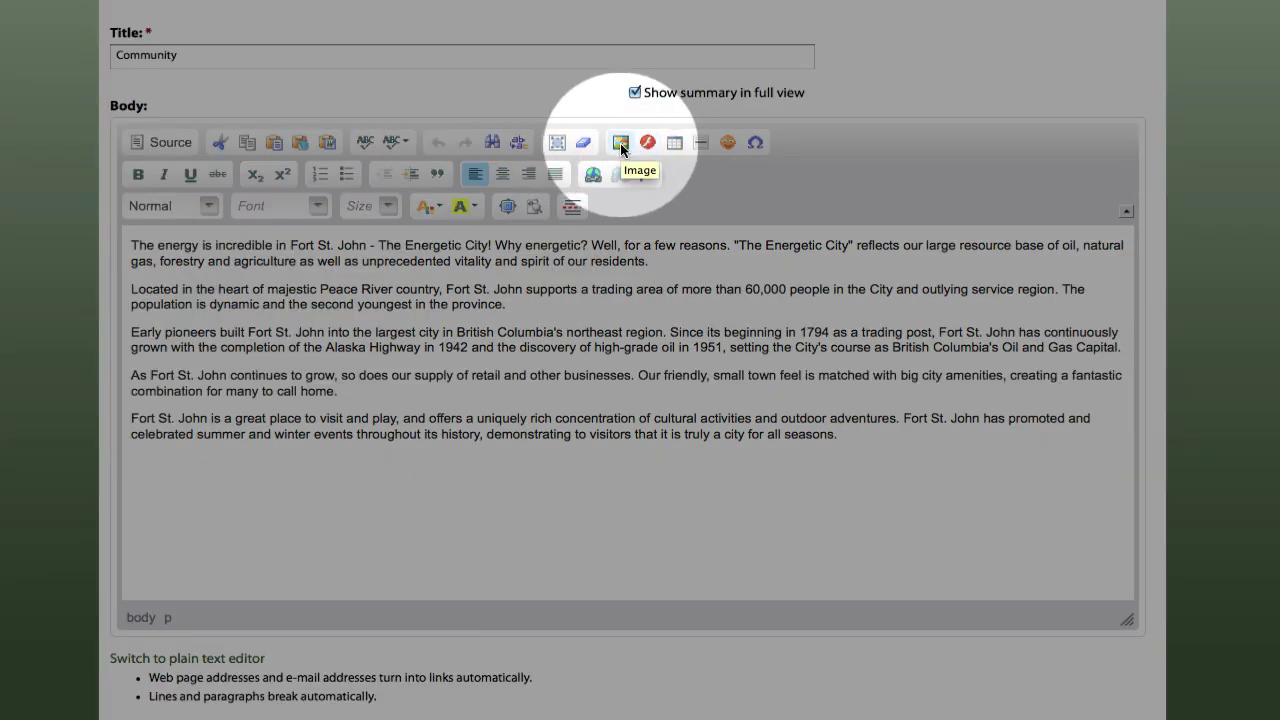
# Step: Start inserting an image in the body and upload How-To-Use-Twitter-Advanced-Search.png from the Desktop to the server
pyautogui.click(621, 149)
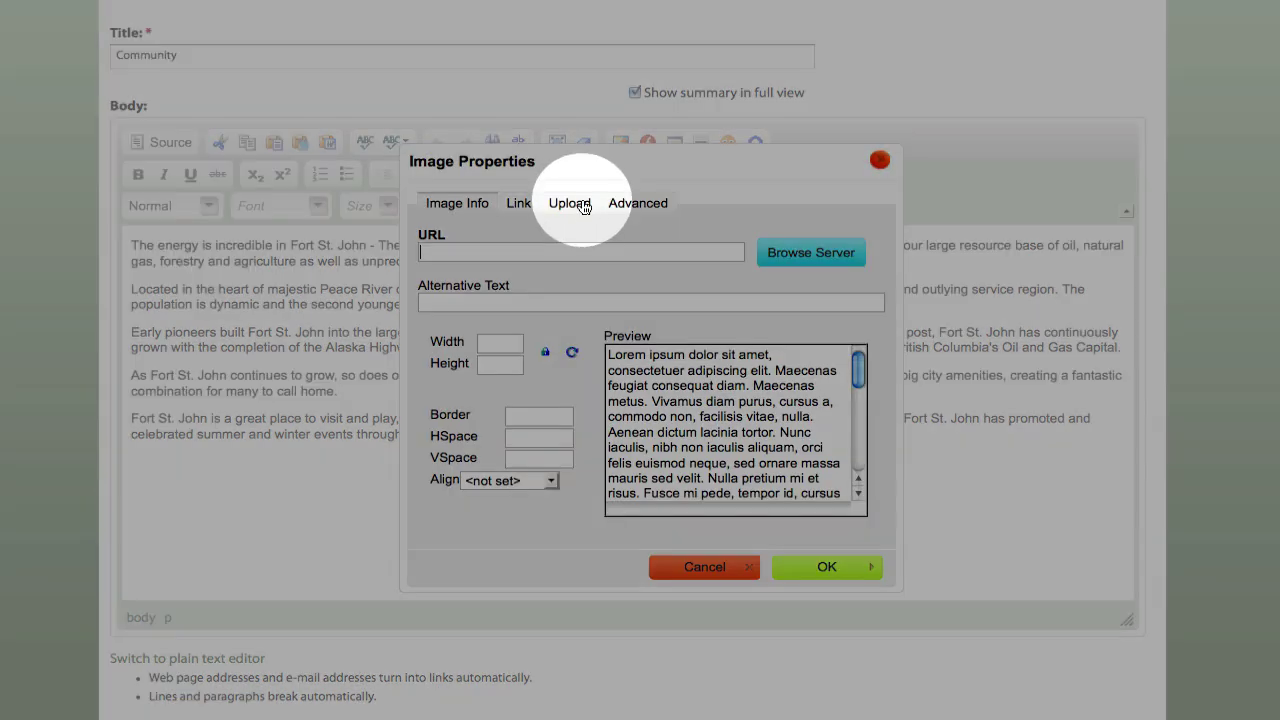
pyautogui.click(577, 204)
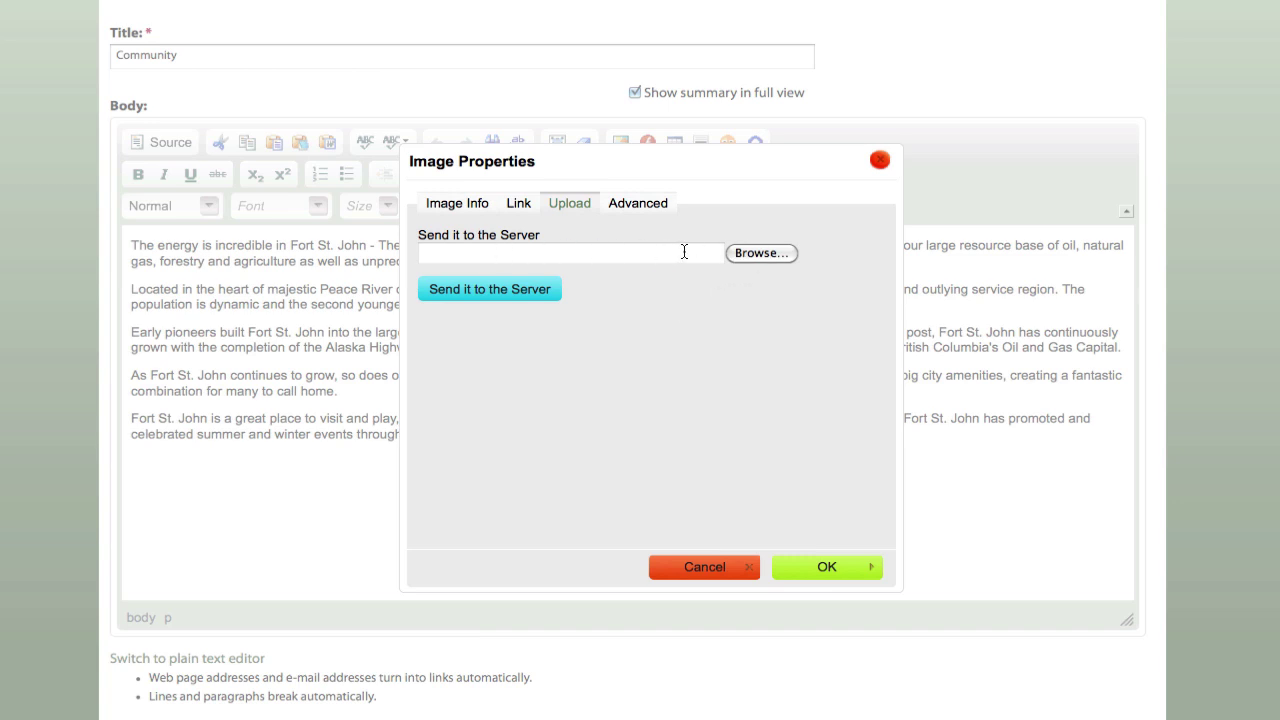
pyautogui.click(750, 255)
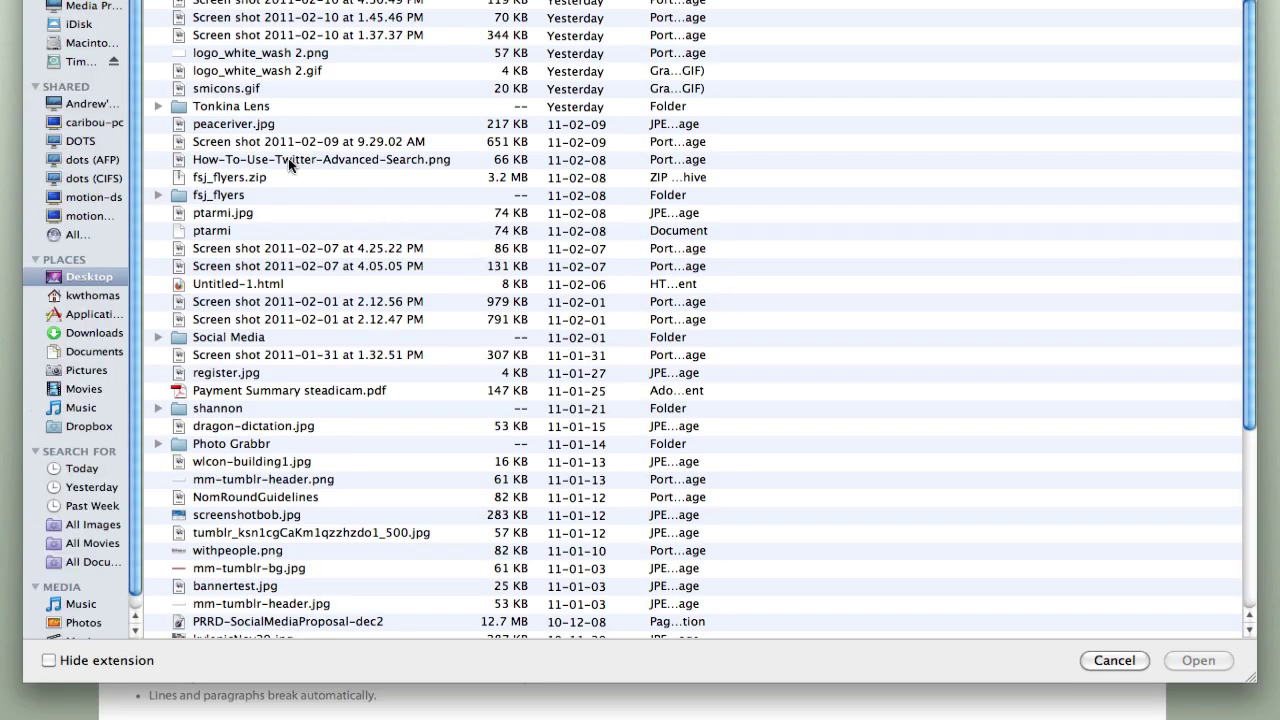
pyautogui.doubleClick(288, 158)
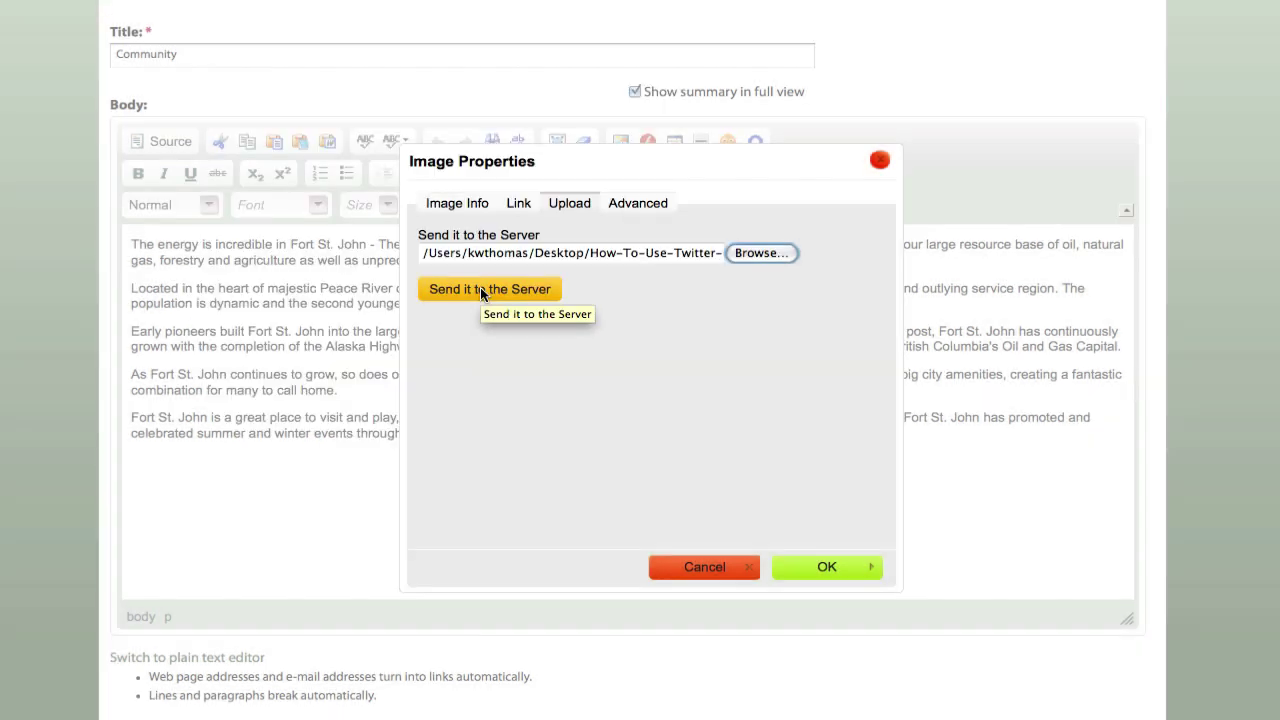
pyautogui.click(480, 288)
# Step: Give the uploaded image the alternative text "Twitter bird" and set its width to 150
pyautogui.click(490, 304)
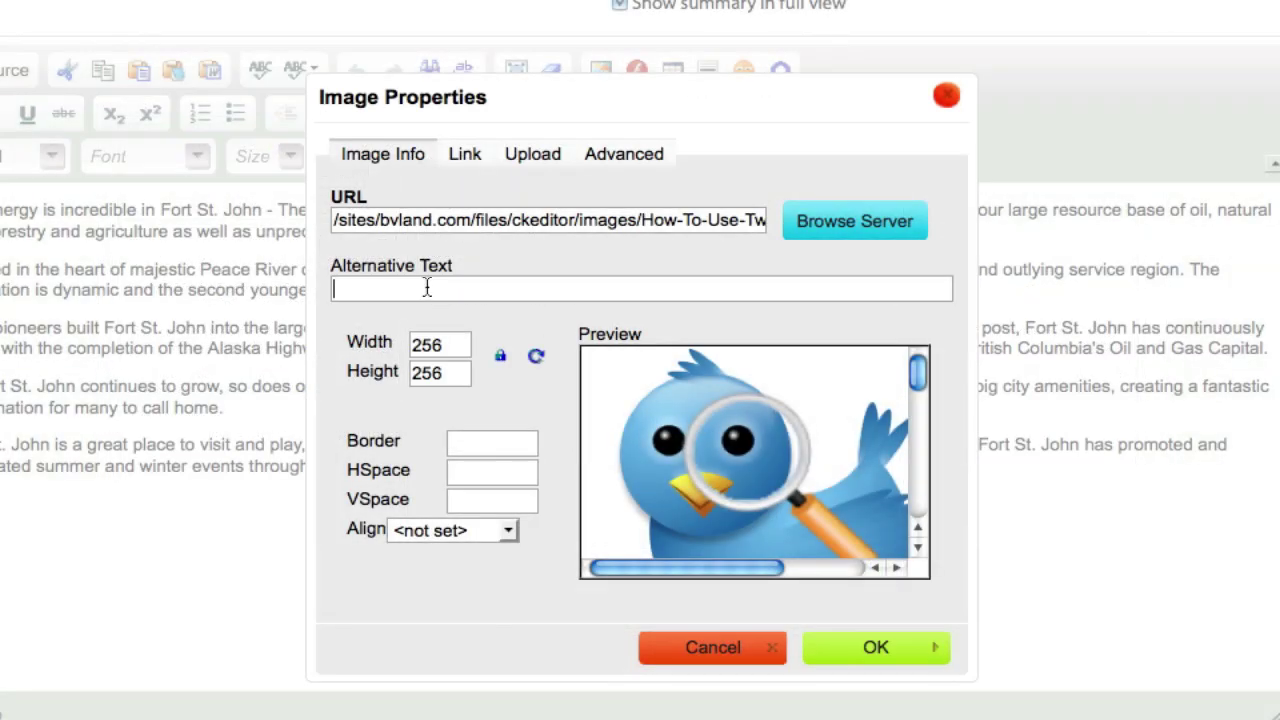
pyautogui.write('Twitter bird')
pyautogui.click(454, 350)
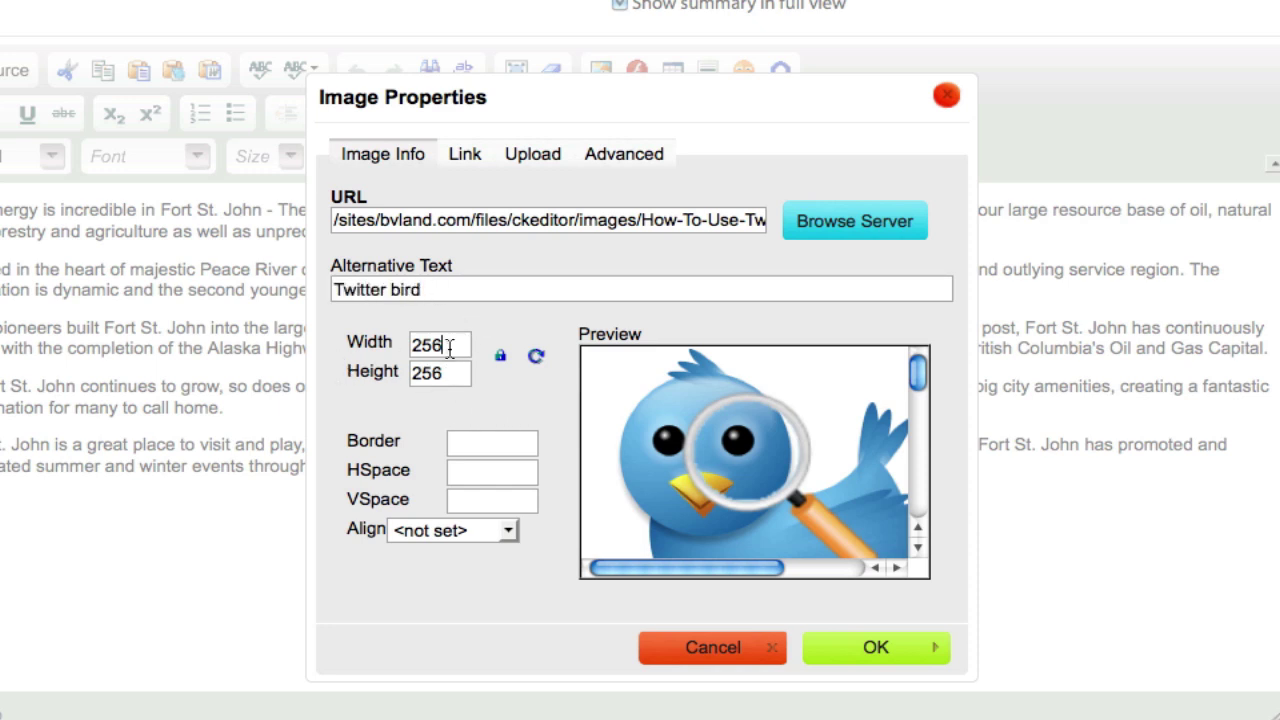
pyautogui.doubleClick(444, 345)
pyautogui.write('150')
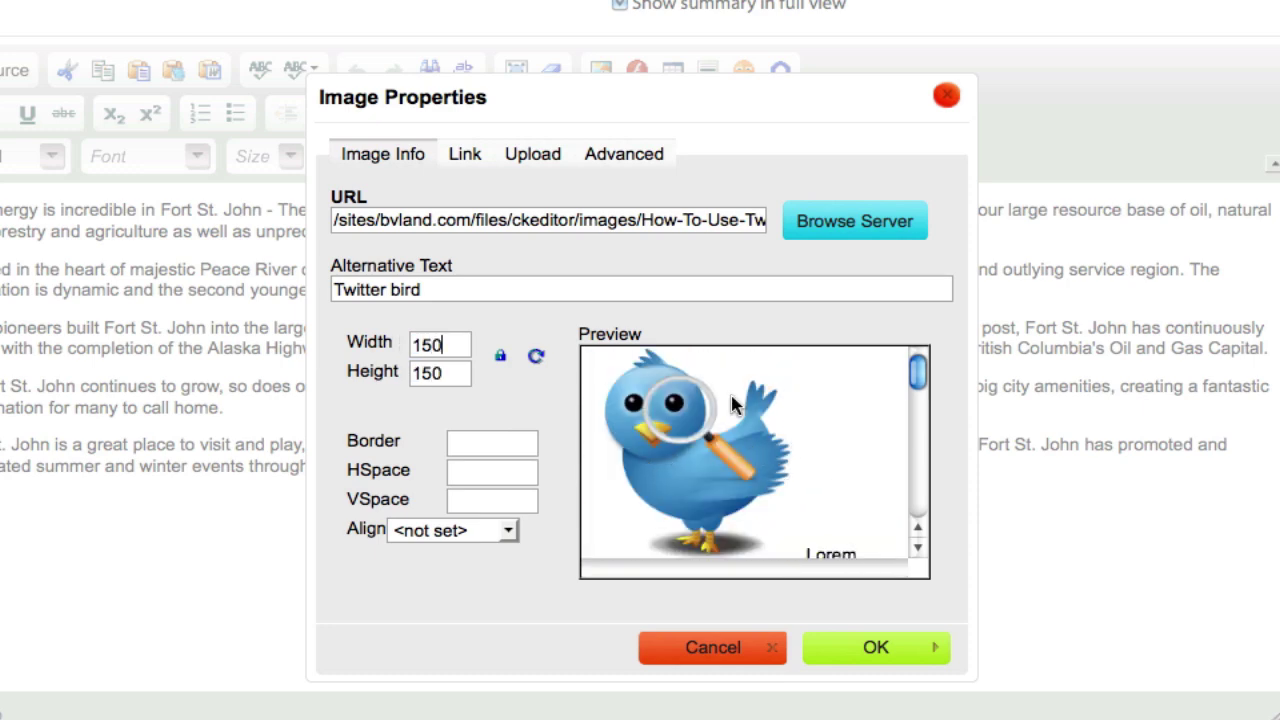
pyautogui.scroll(-3, 770, 440)
pyautogui.scroll(3, 777, 434)
# Step: Set the image's alignment to Right and insert it into the body
pyautogui.click(458, 531)
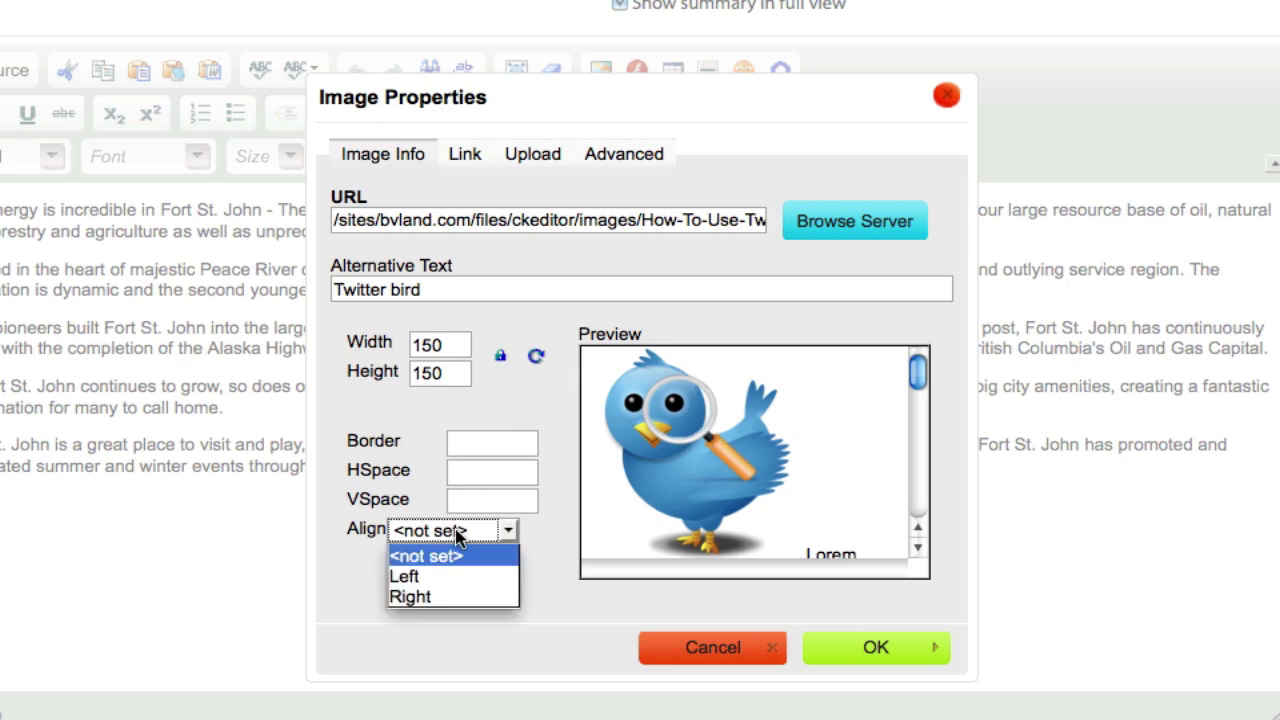
pyautogui.click(436, 596)
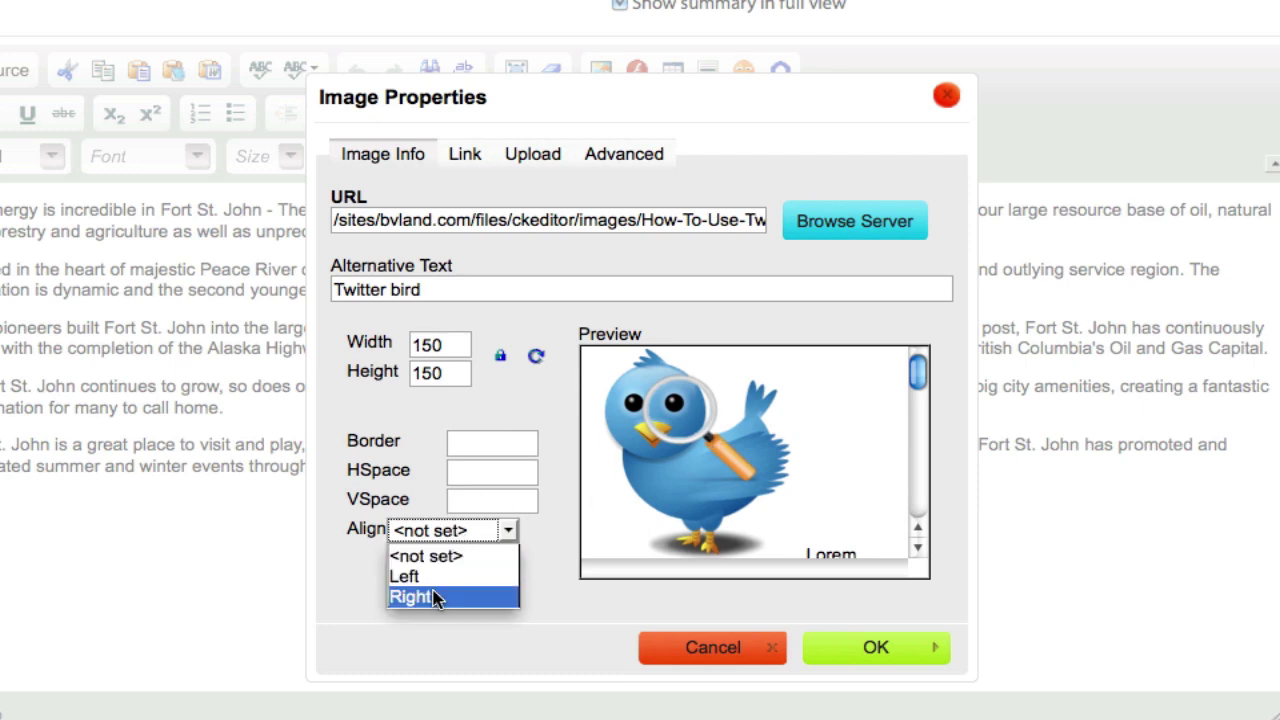
pyautogui.scroll(3, 686, 447)
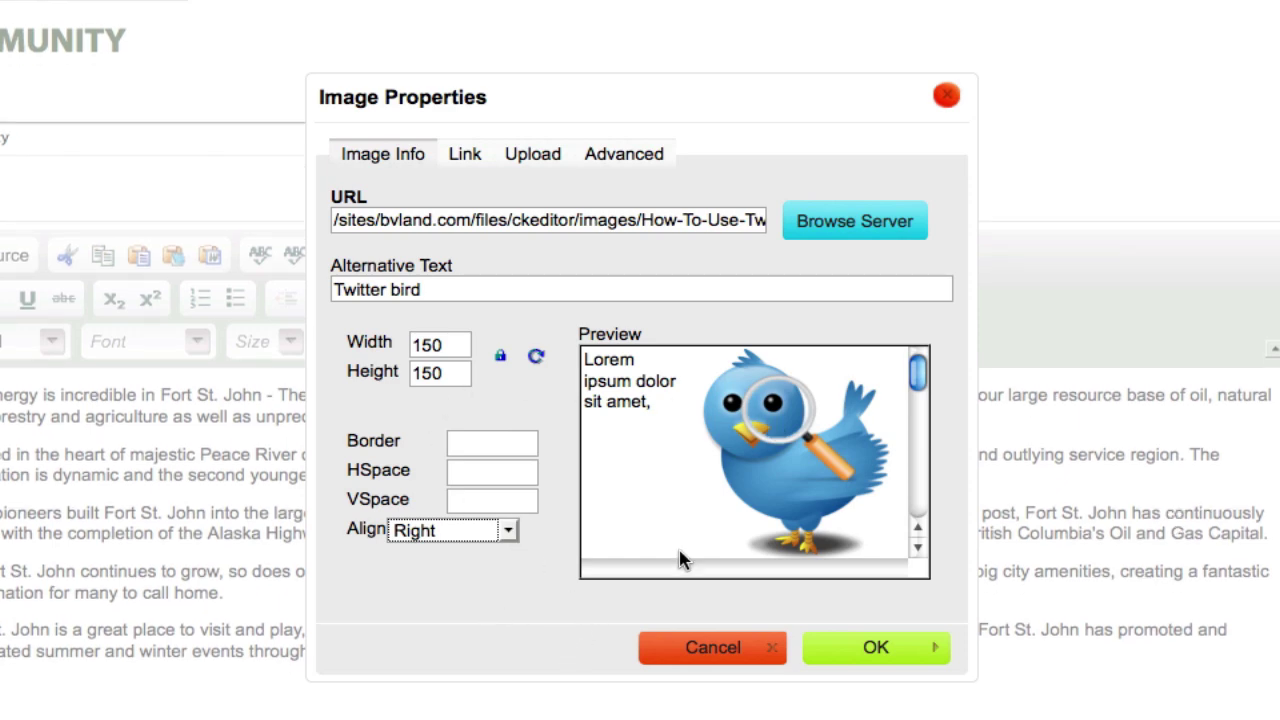
pyautogui.click(876, 648)
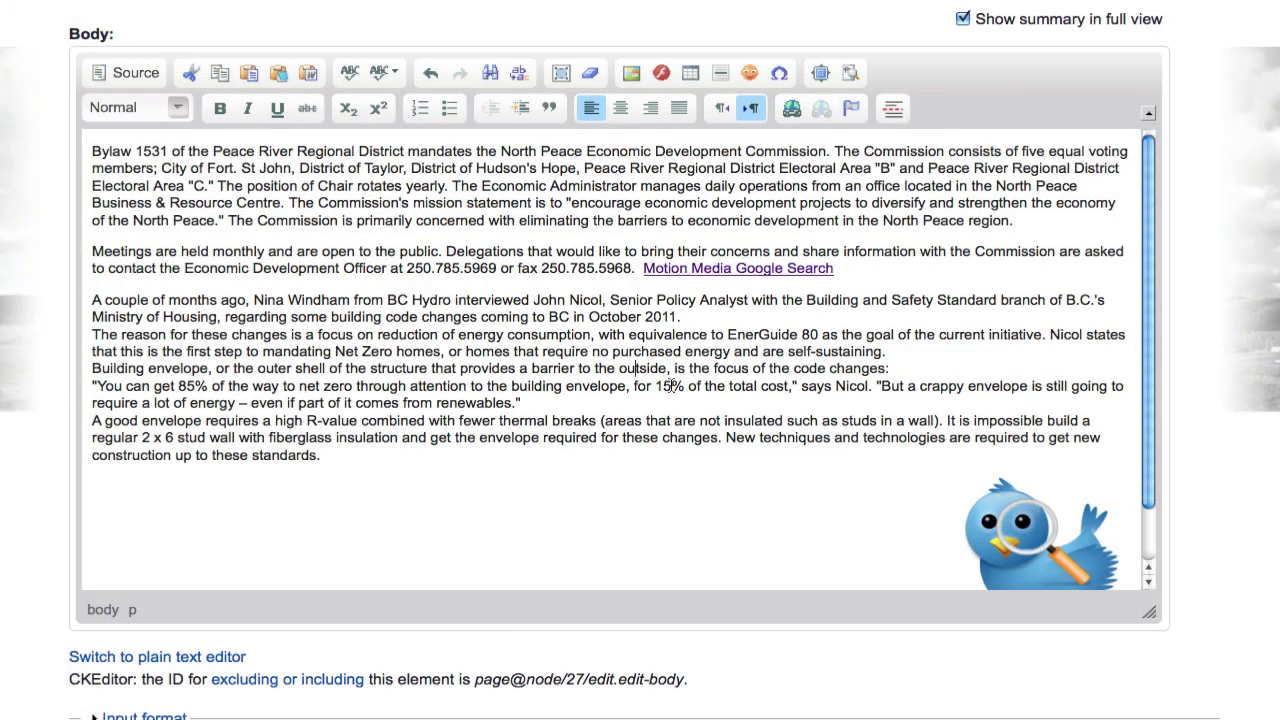
# Step: Preview the edited About NPEDC page and check the link, pasted article and bird image in the full version
pyautogui.scroll(-1, 288, 499)
pyautogui.scroll(-4, 40, 514)
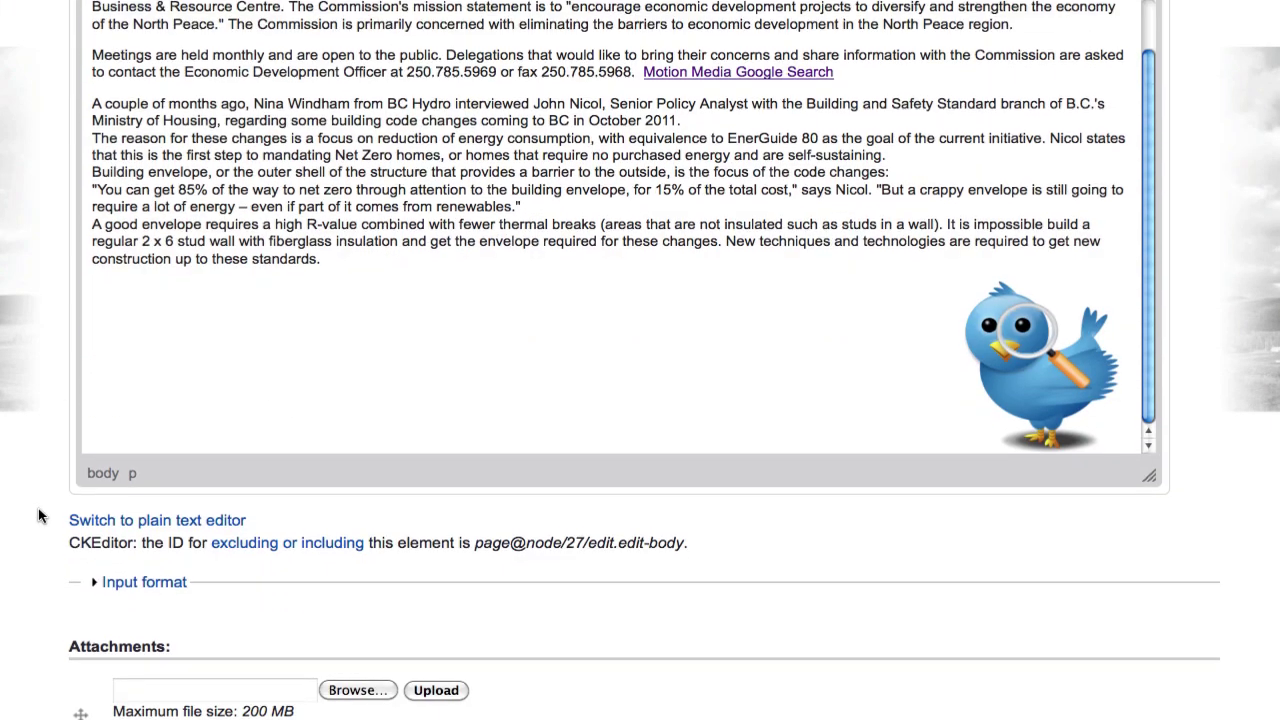
pyautogui.scroll(-10, 40, 514)
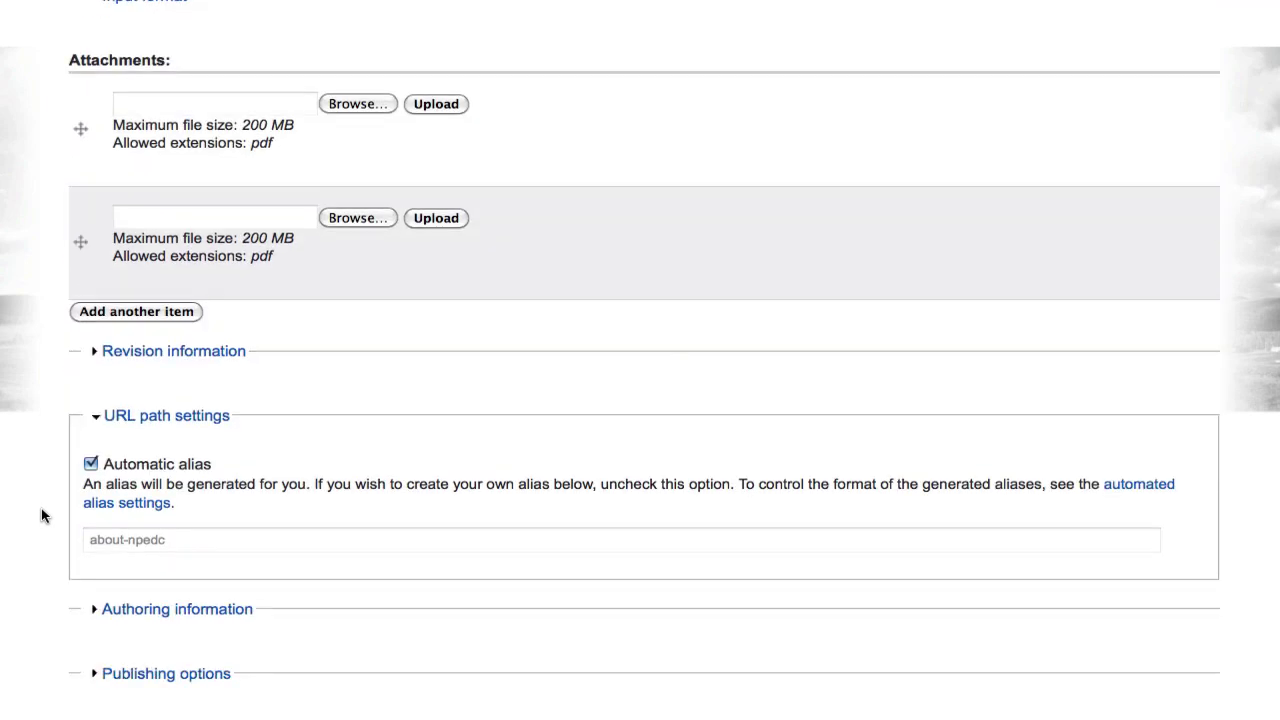
pyautogui.scroll(-3, 43, 514)
pyautogui.click(186, 532)
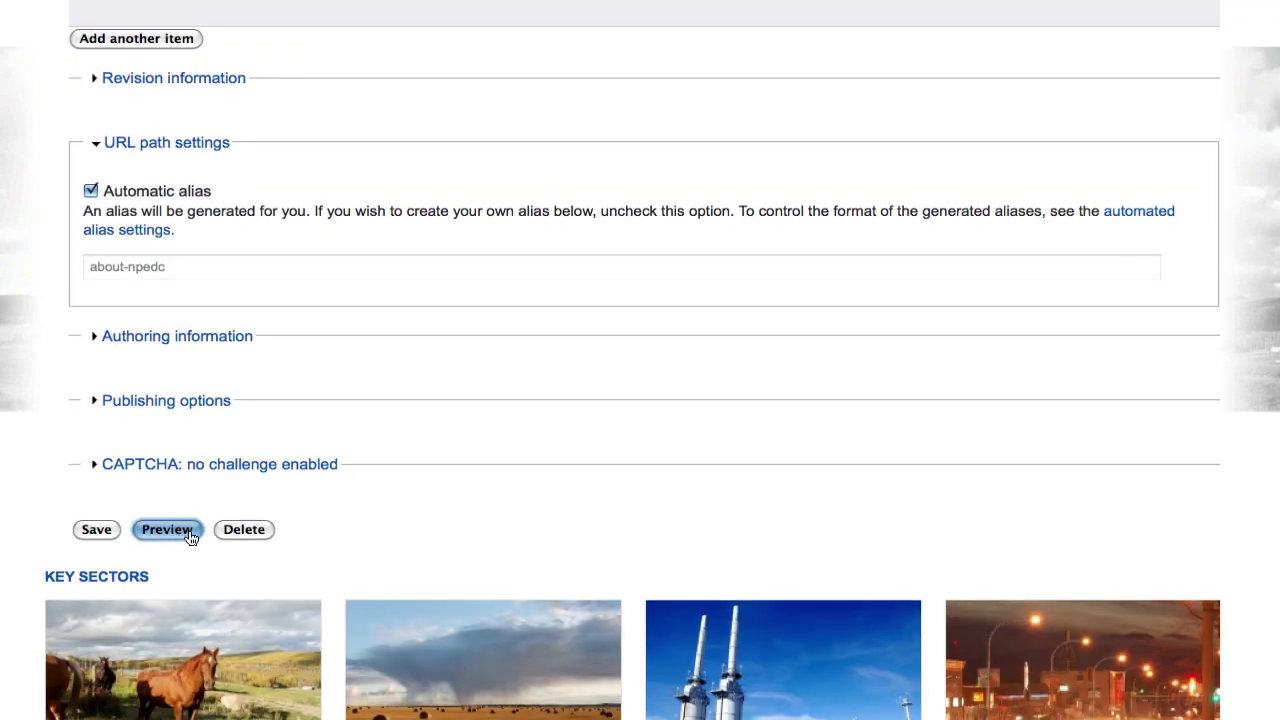
pyautogui.scroll(3, 450, 548)
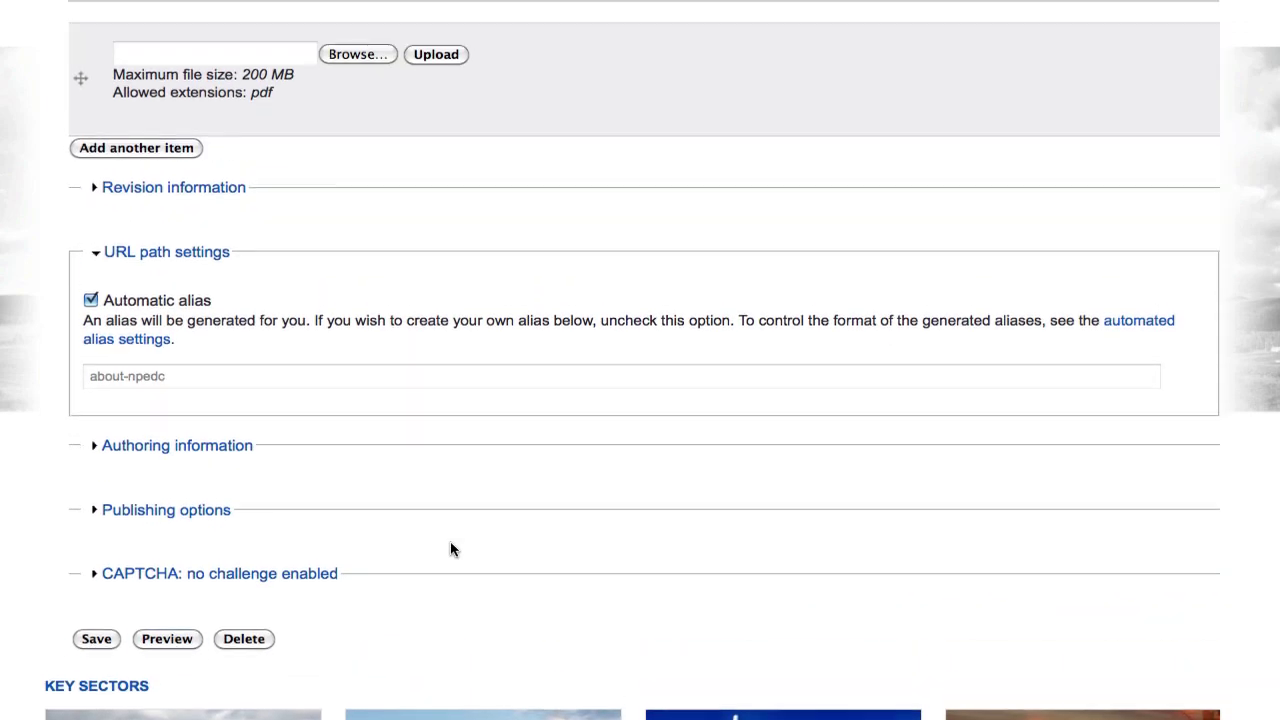
pyautogui.scroll(1, 450, 548)
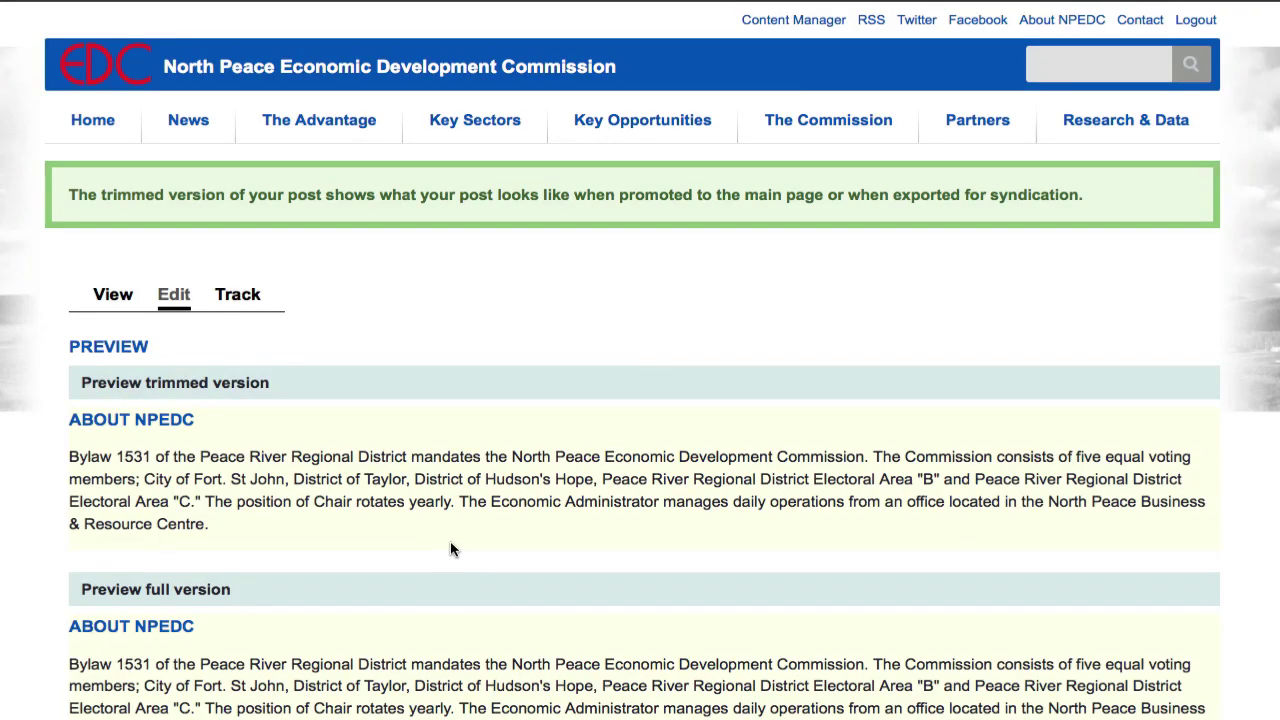
pyautogui.scroll(-5, 450, 548)
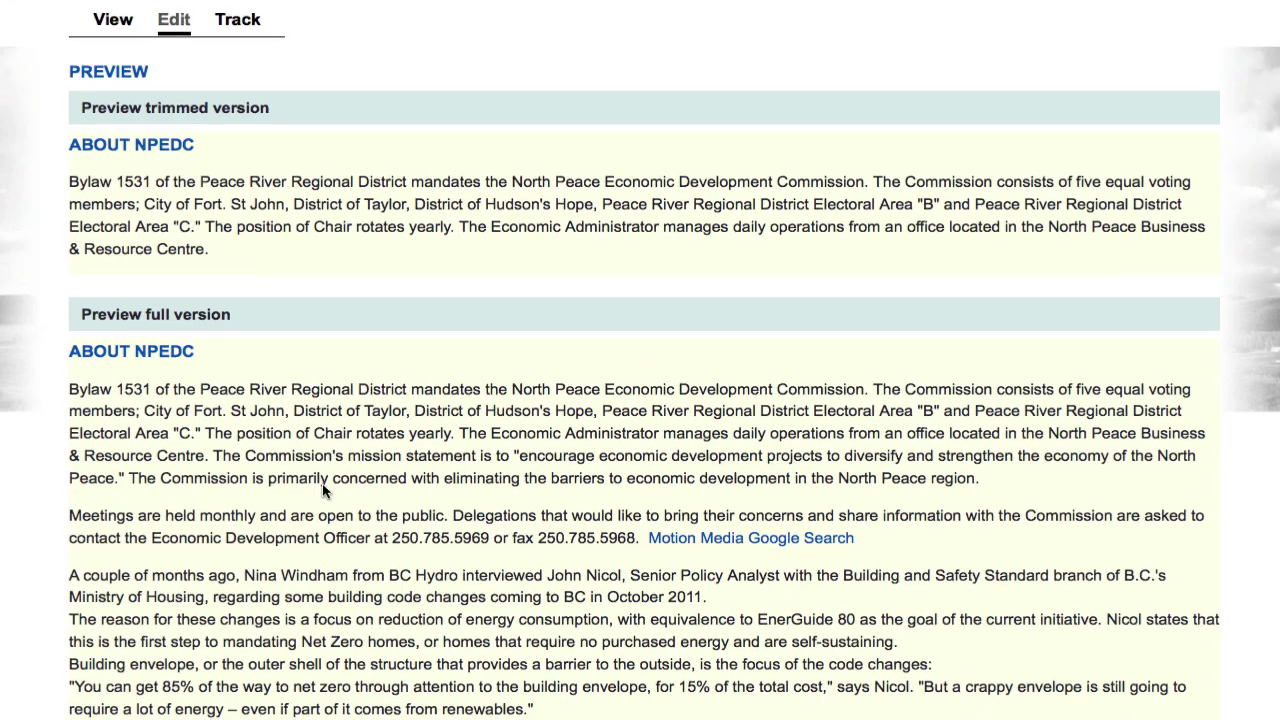
pyautogui.scroll(-2, 482, 460)
pyautogui.scroll(1, 482, 460)
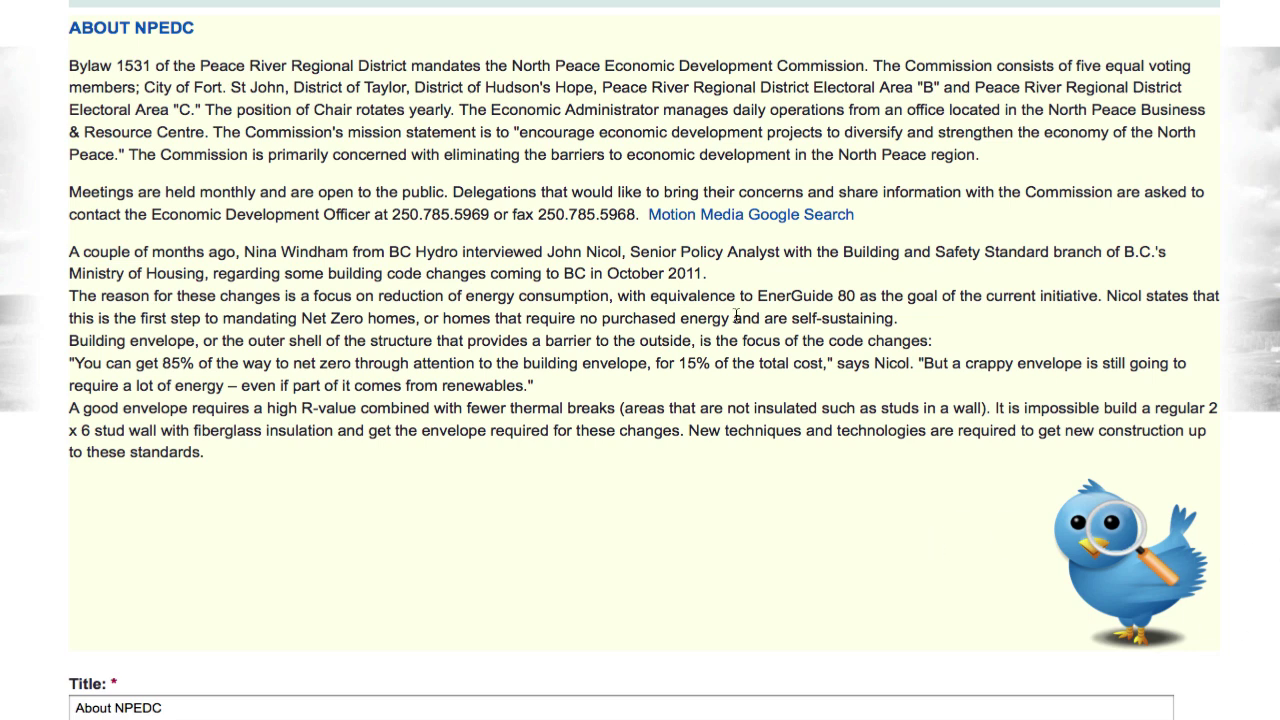
pyautogui.moveTo(71, 250); pyautogui.dragTo(945, 483)
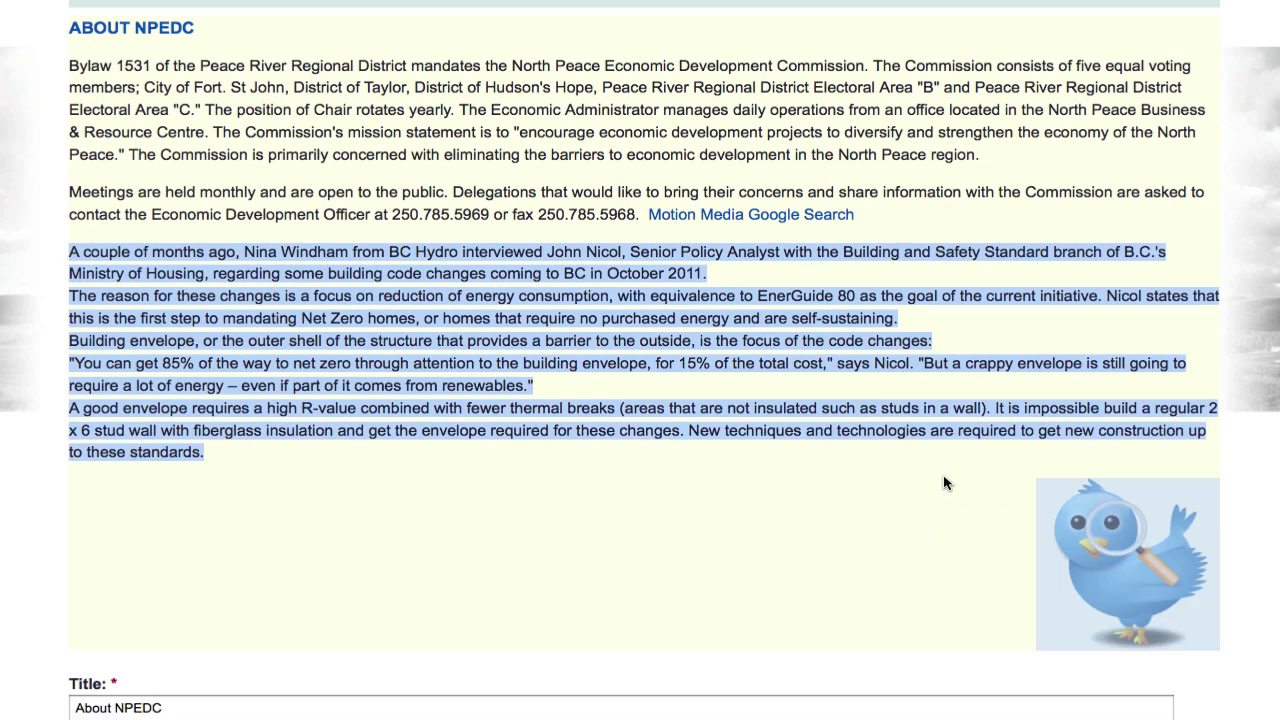
pyautogui.click(1032, 543)
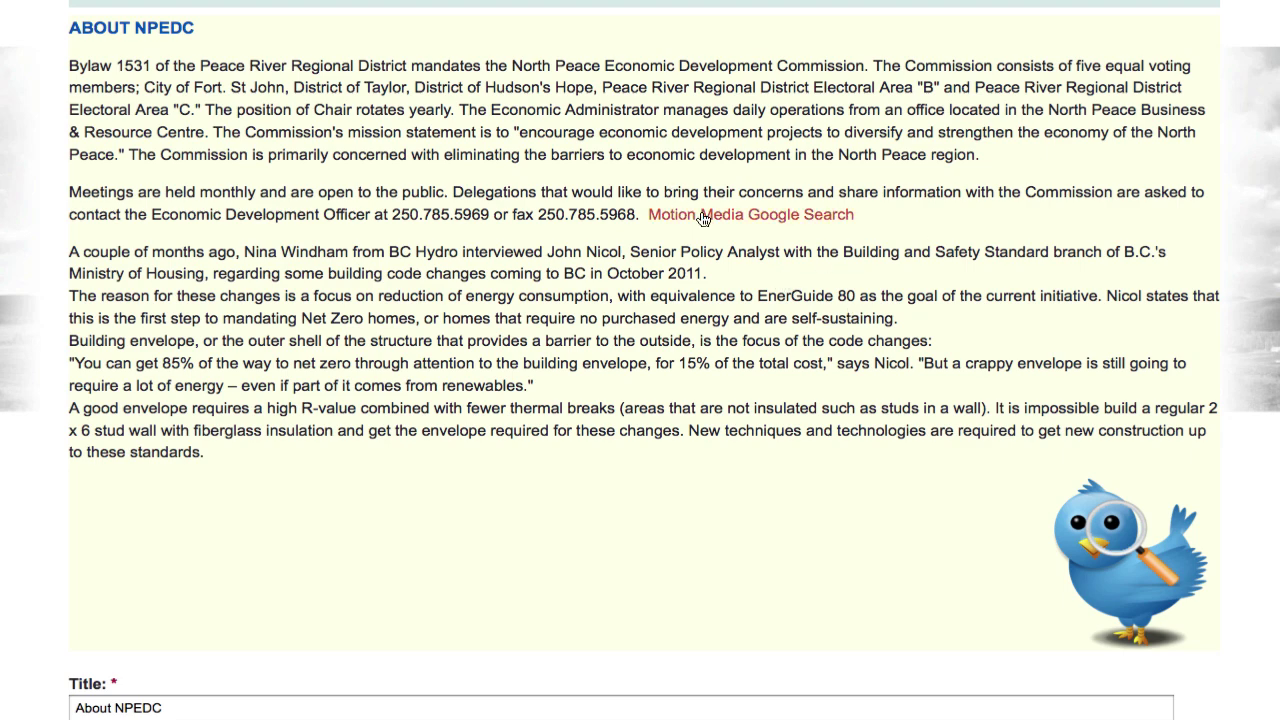
# Step: Look over the edit form below the preview, from the menu settings and body content to the attachments and save options
pyautogui.scroll(-1, 708, 214)
pyautogui.scroll(-10, 708, 214)
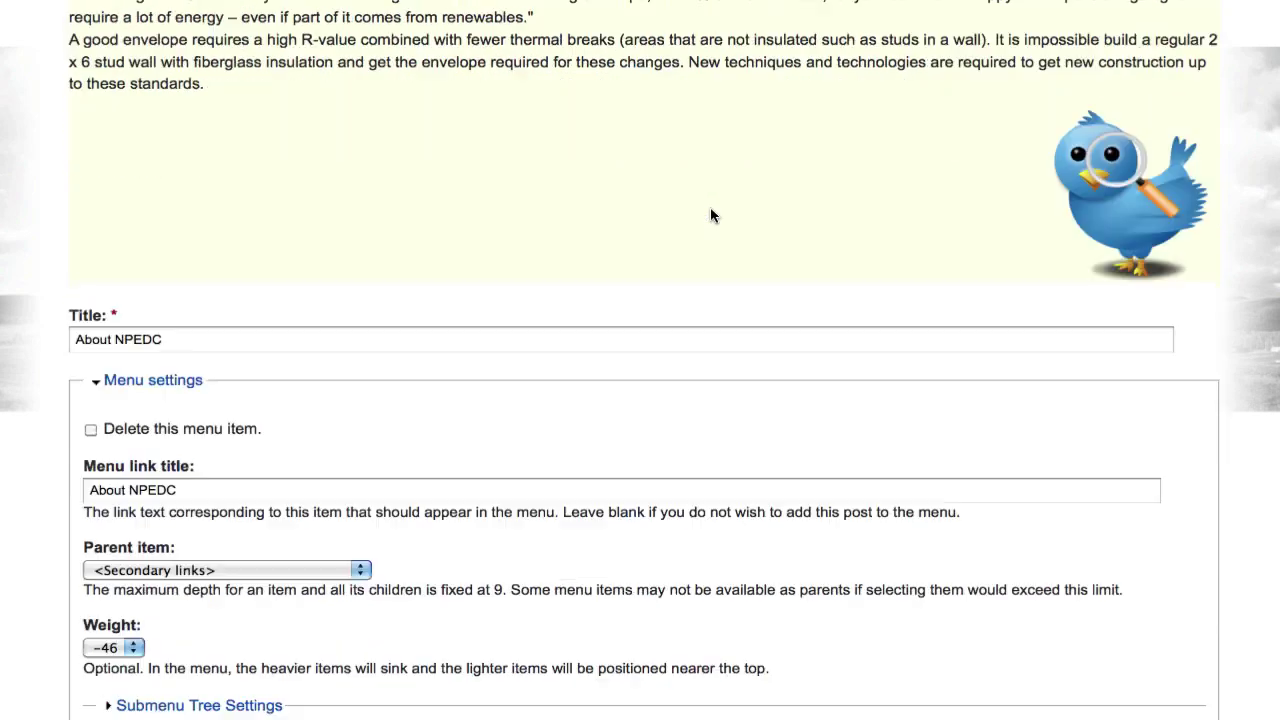
pyautogui.scroll(-11, 711, 215)
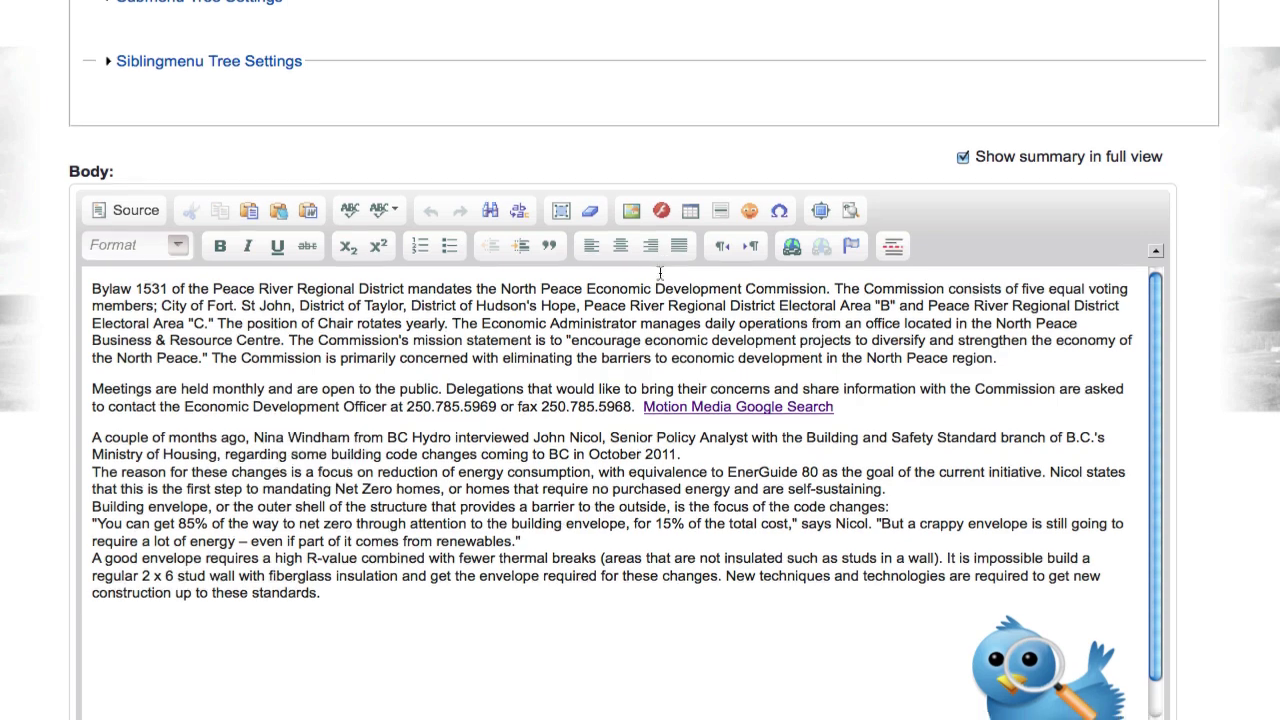
pyautogui.scroll(-1, 607, 330)
pyautogui.scroll(-7, 5, 397)
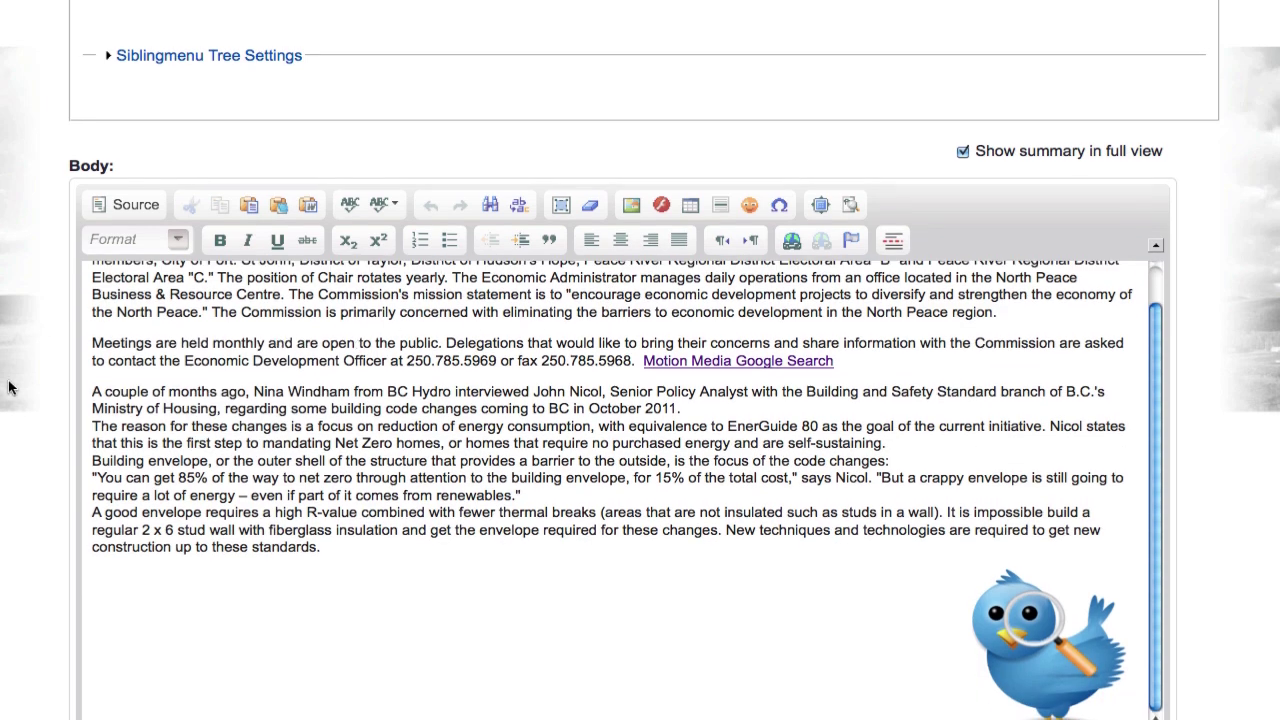
pyautogui.scroll(-6, 30, 374)
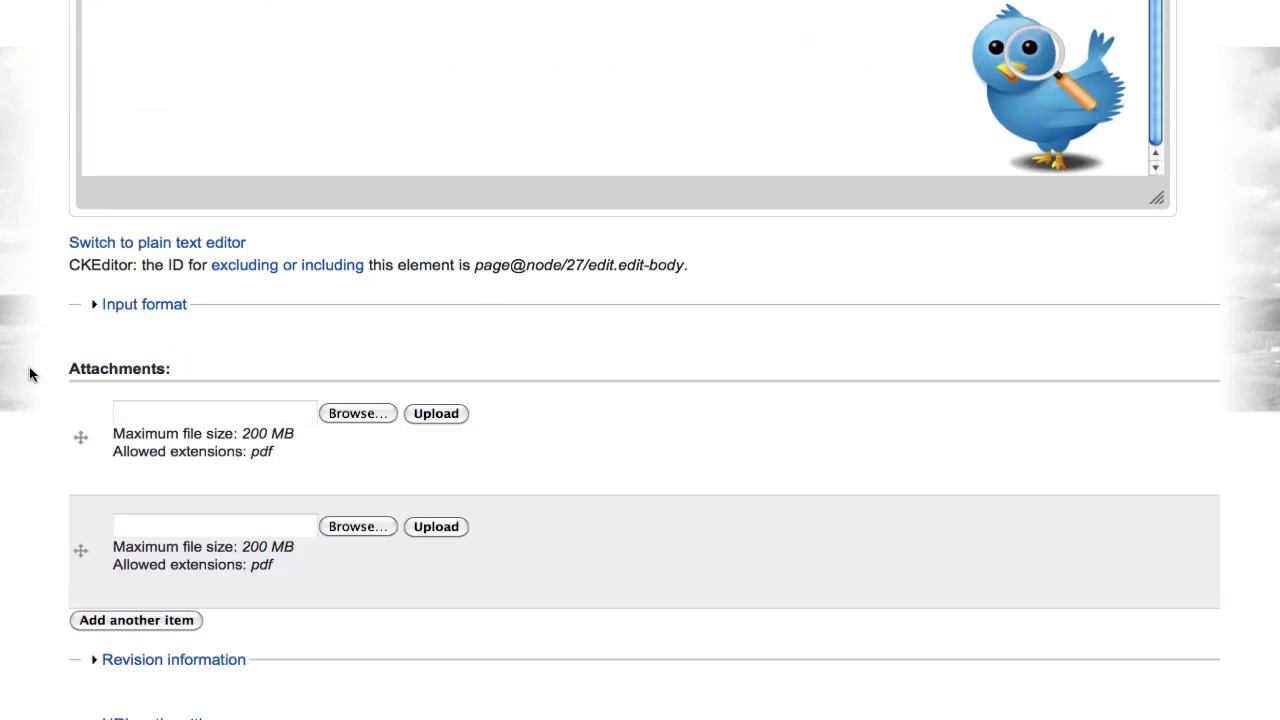
pyautogui.scroll(-3, 30, 374)
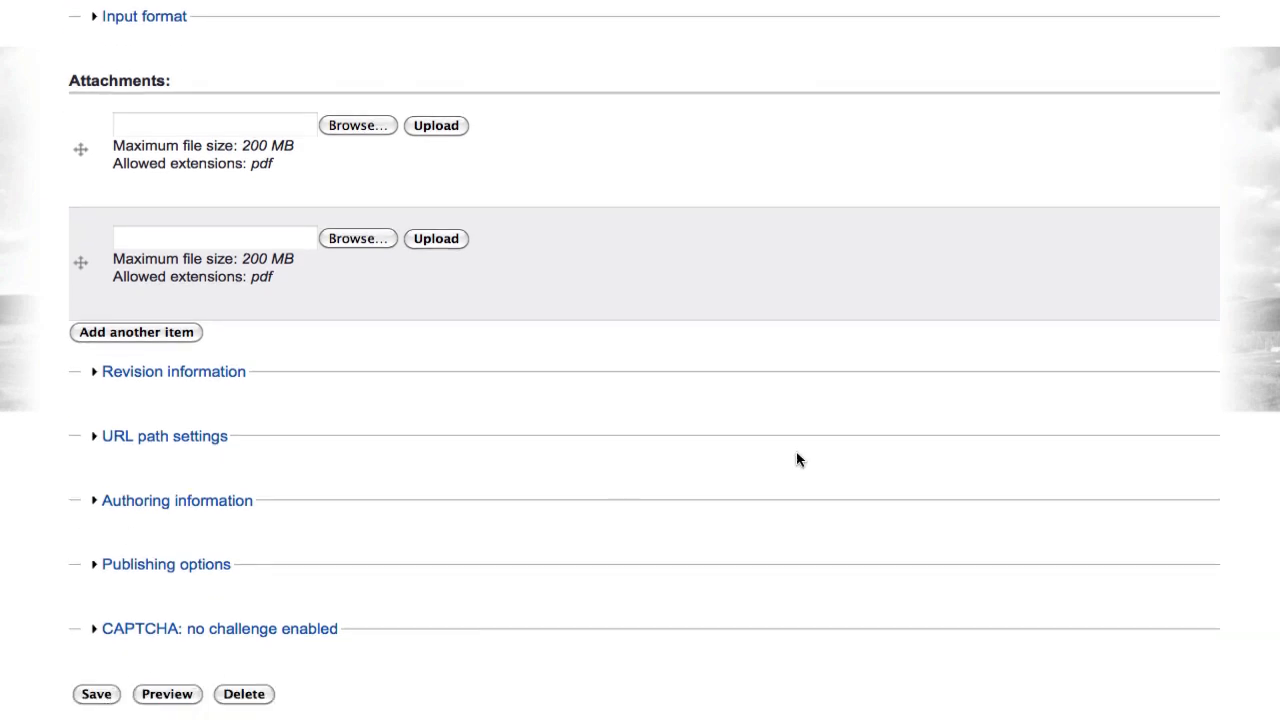
pyautogui.scroll(10, 1009, 425)
pyautogui.scroll(4, 996, 430)
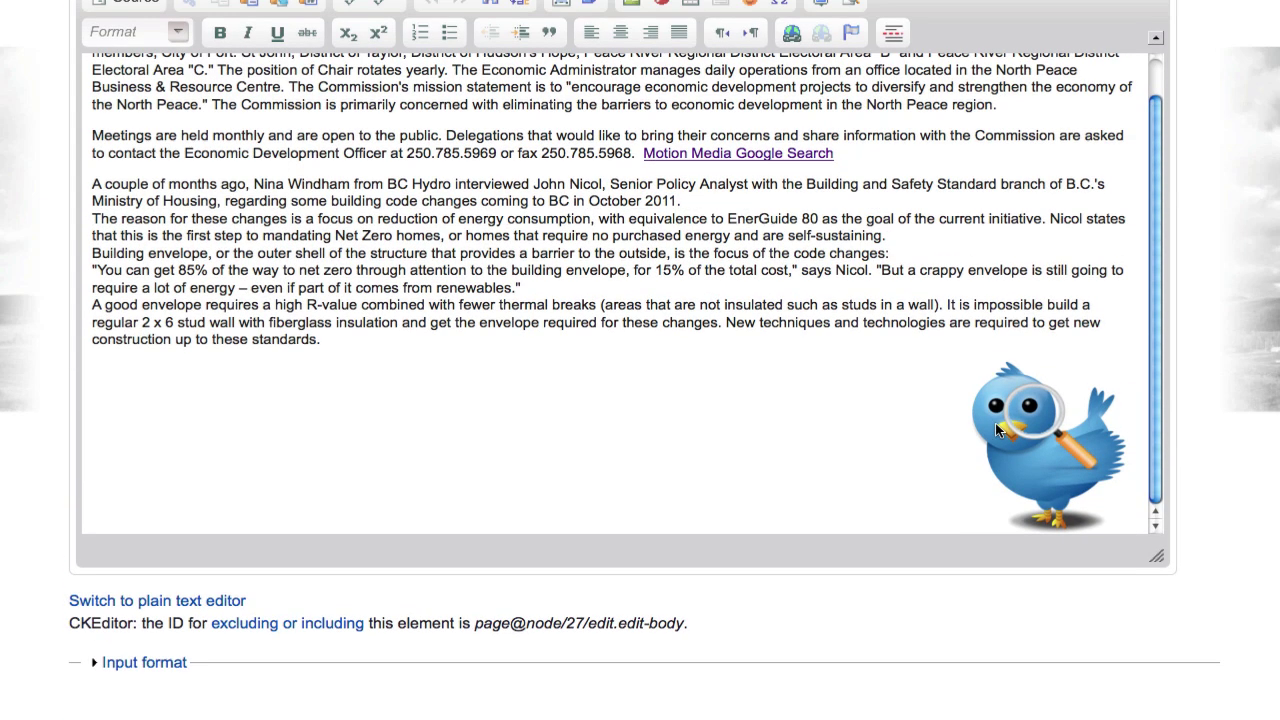
pyautogui.scroll(1, 996, 428)
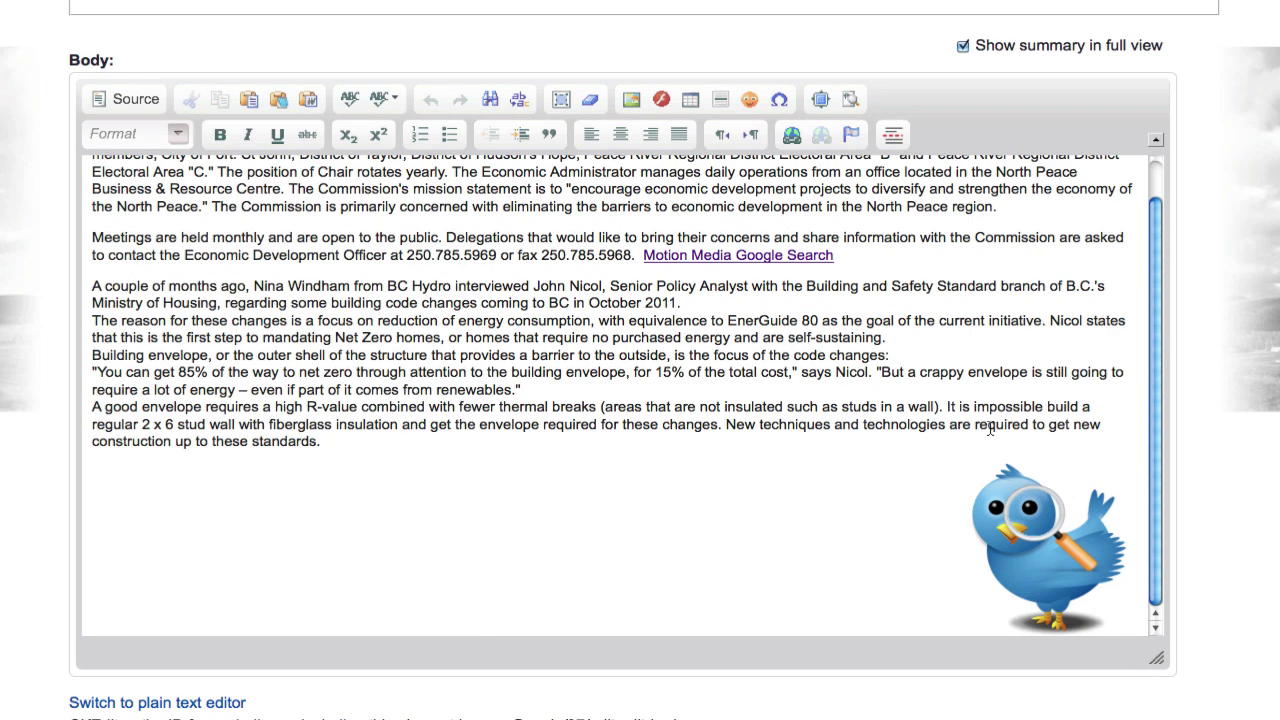